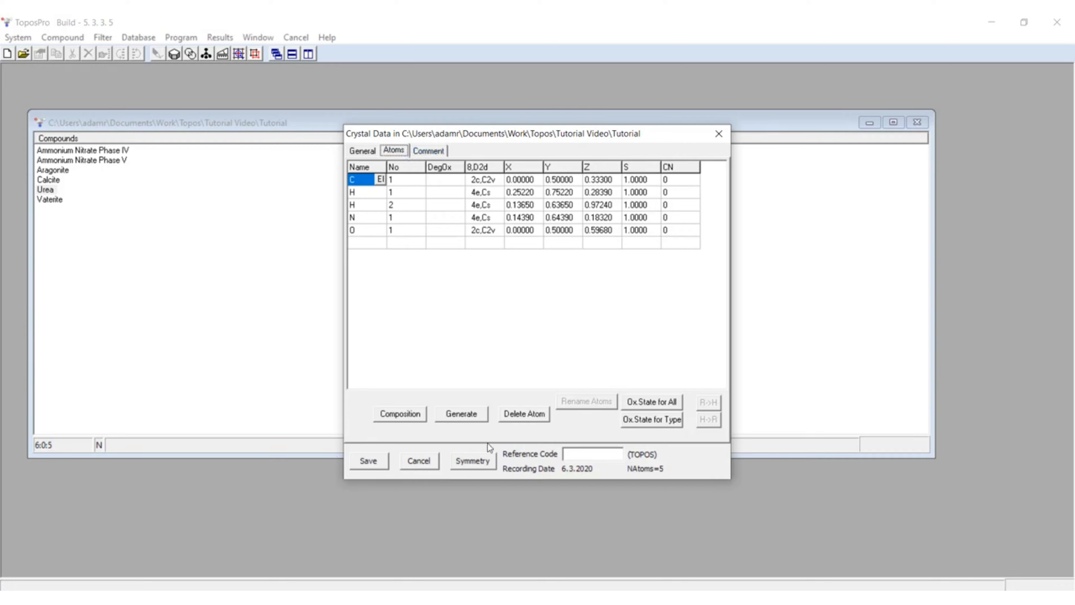
Step: Close urea's crystal data, start AutoCN for urea and open its calculation options
left_click(716, 133)
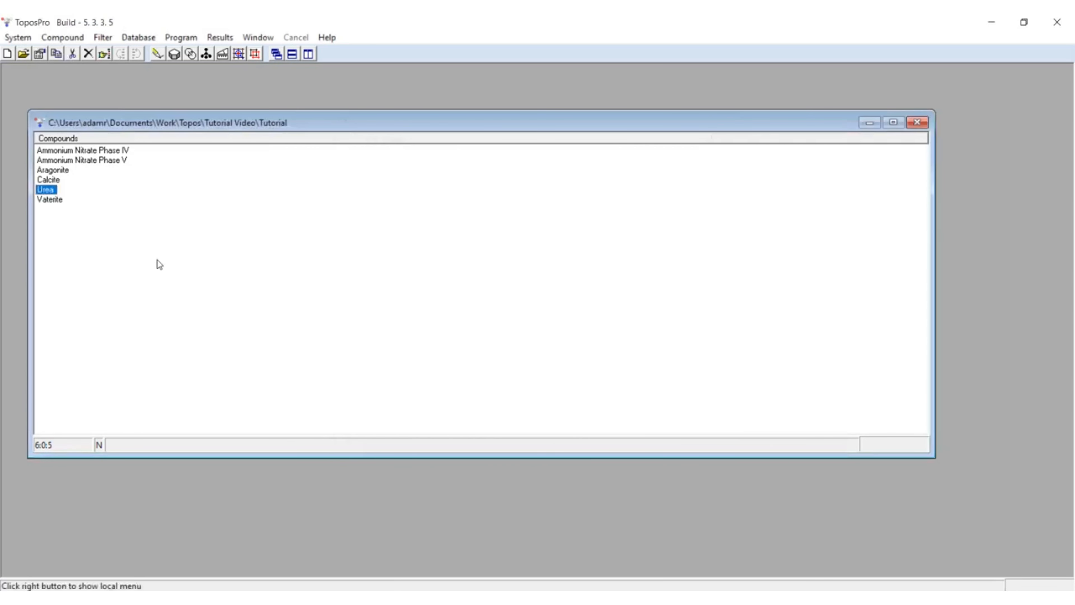
left_click(191, 54)
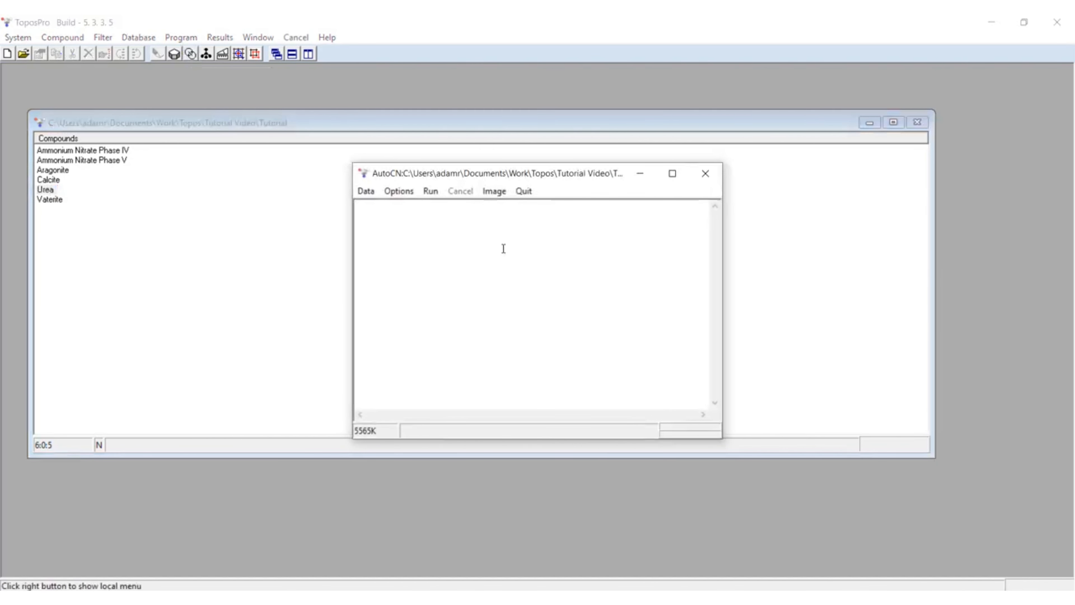
left_click(404, 193)
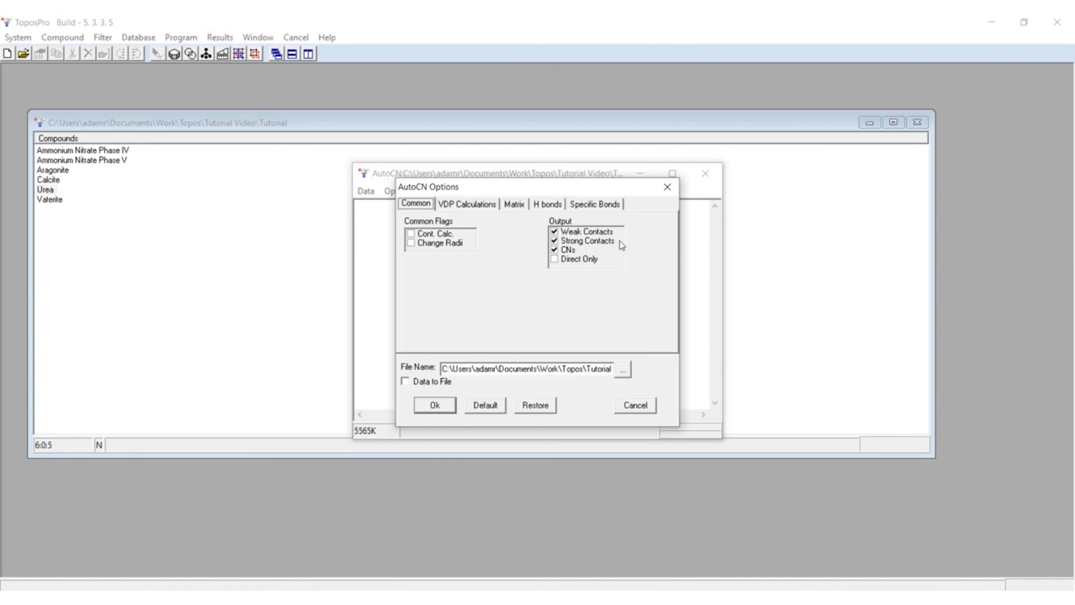
Step: Choose the Domains method in AutoCN's matrix options and accept the settings
left_click(511, 205)
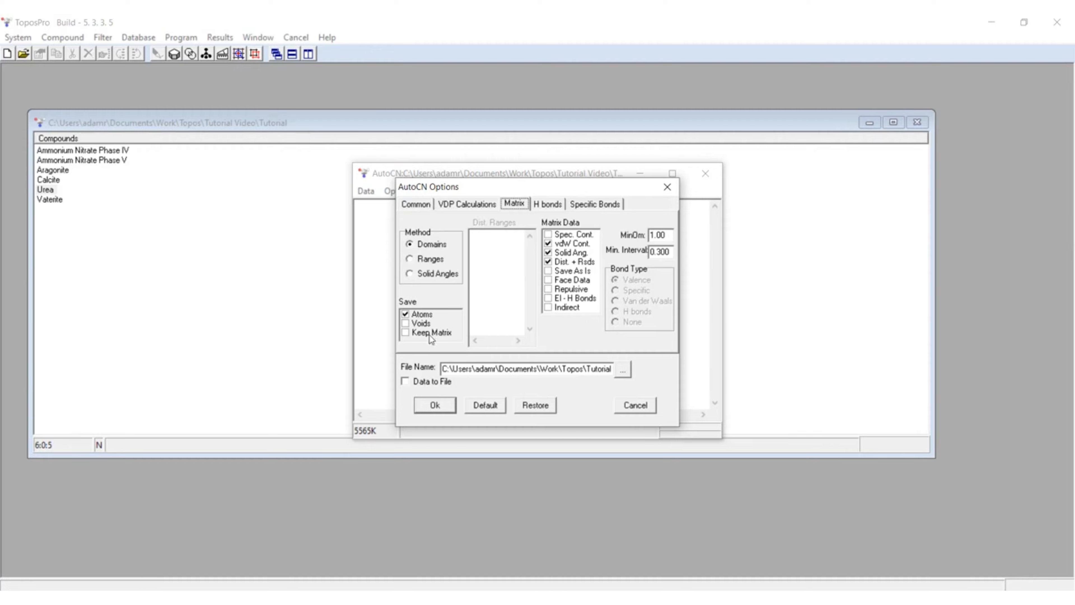
left_click(409, 245)
left_click_drag(444, 186, 519, 194)
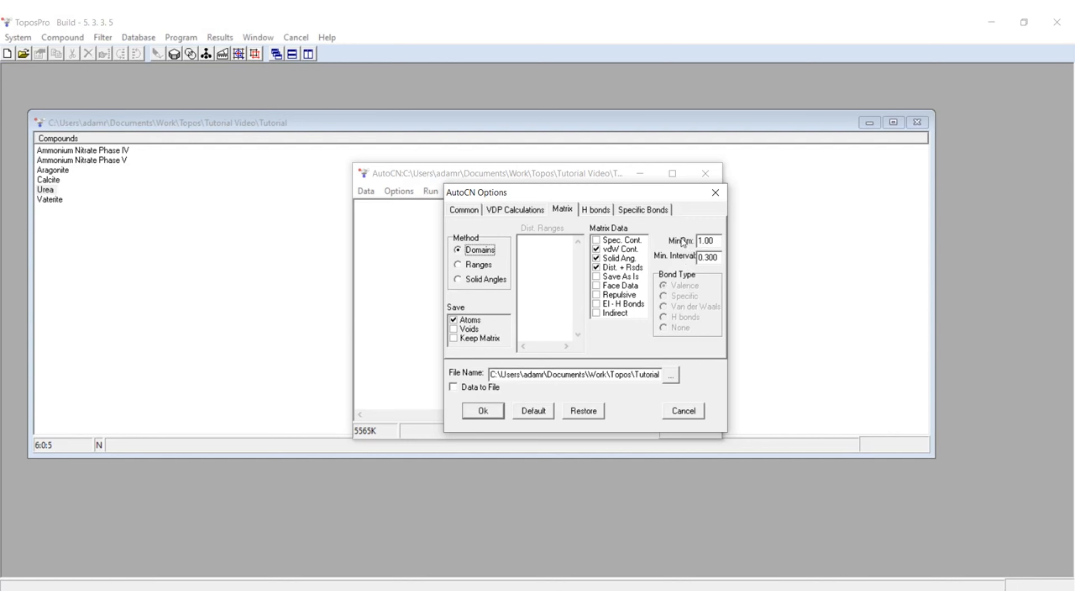
left_click(709, 240)
left_click_drag(702, 241, 695, 242)
left_click_drag(675, 193, 603, 215)
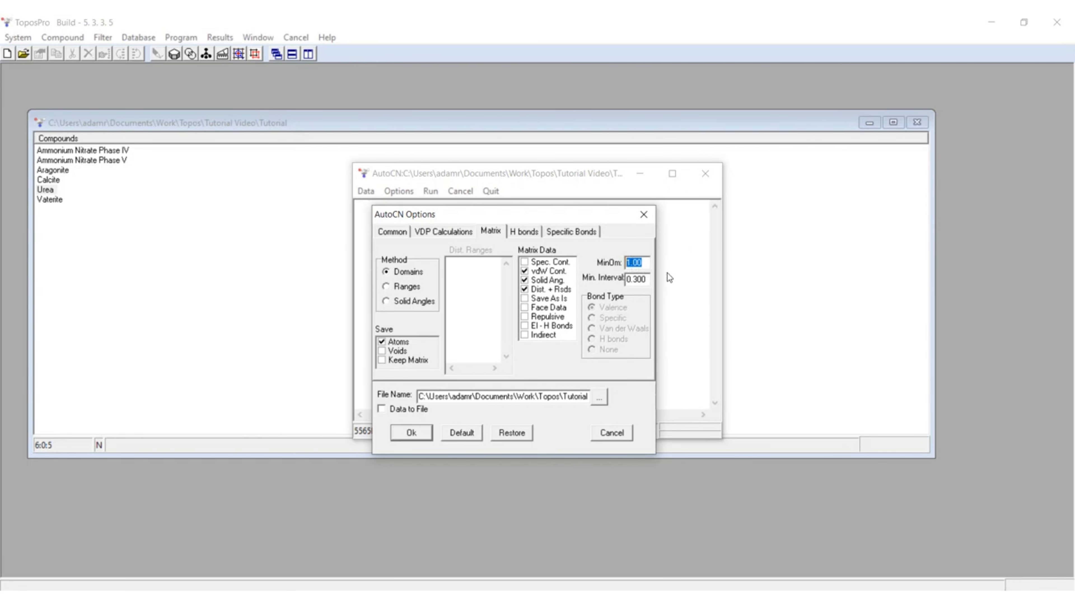
left_click_drag(547, 217, 642, 216)
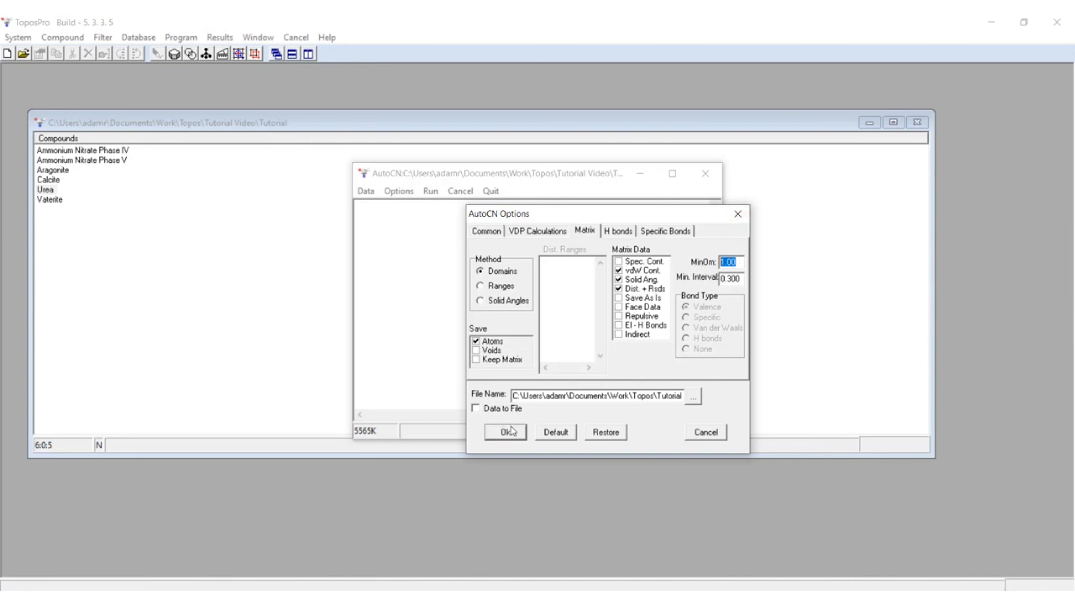
left_click(501, 437)
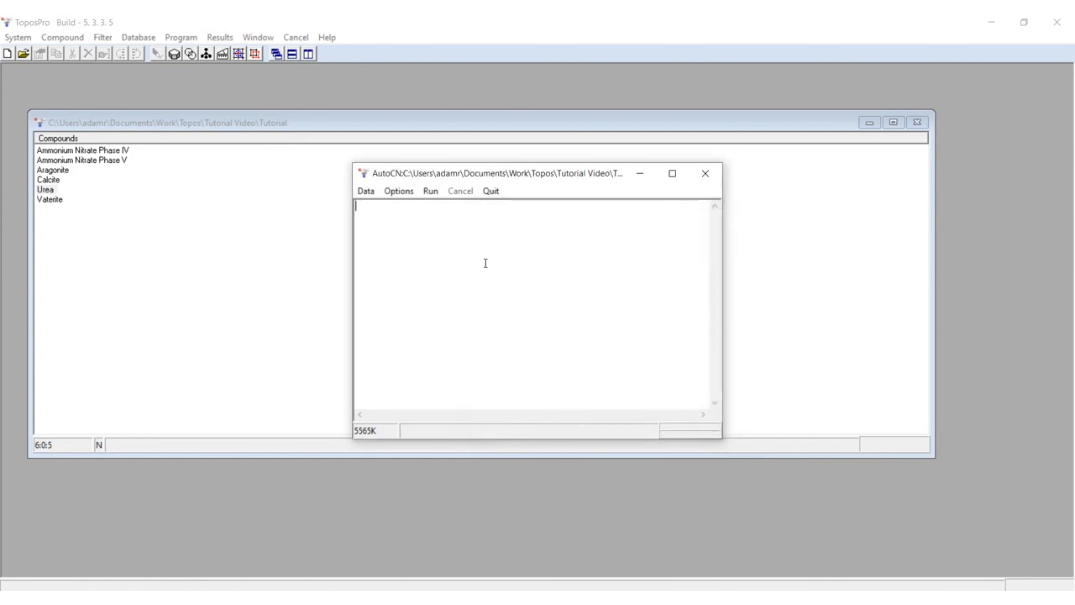
Step: Run the AutoCN calculation for urea, review the coordination numbers table and close AutoCN, discarding the calculation data
left_click(430, 192)
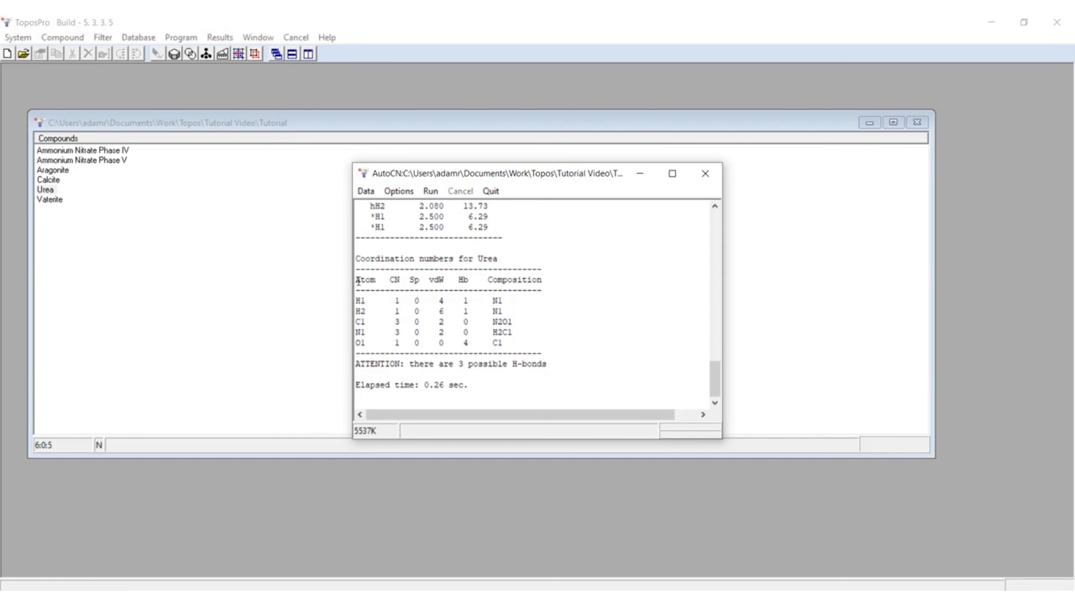
left_click_drag(358, 282, 532, 339)
left_click(503, 341)
left_click(705, 173)
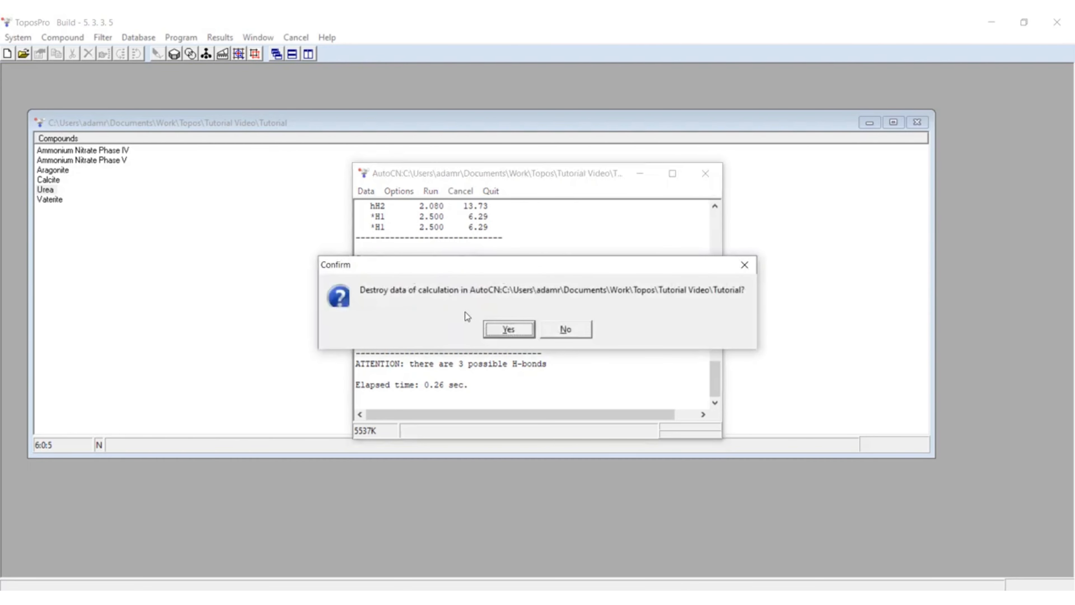
left_click(509, 329)
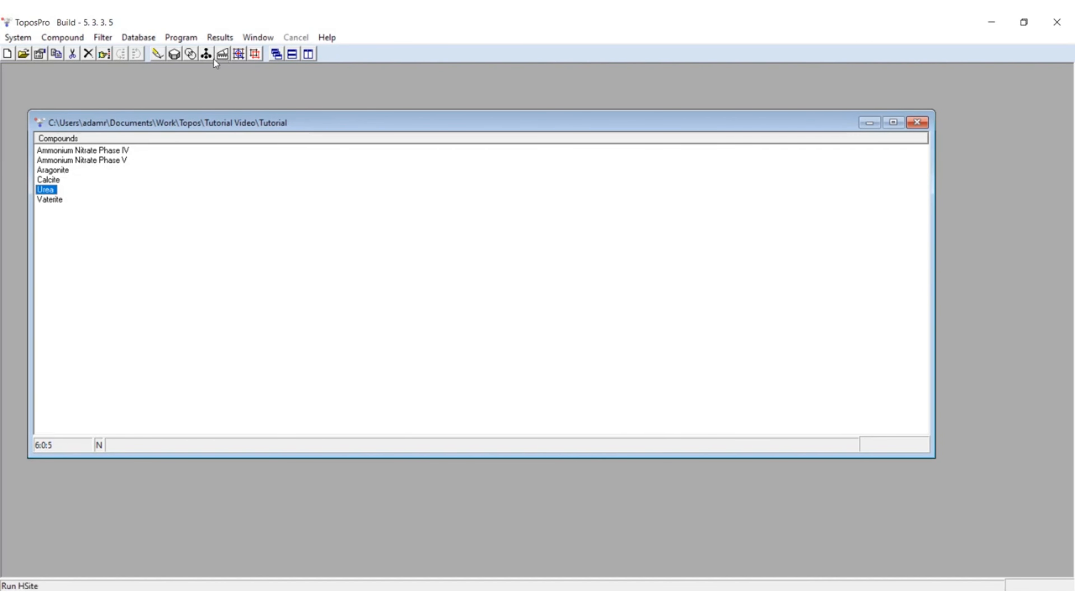
Step: Draw the urea structure in IsoCryst and view its unit cell from an oblique angle
left_click(157, 54)
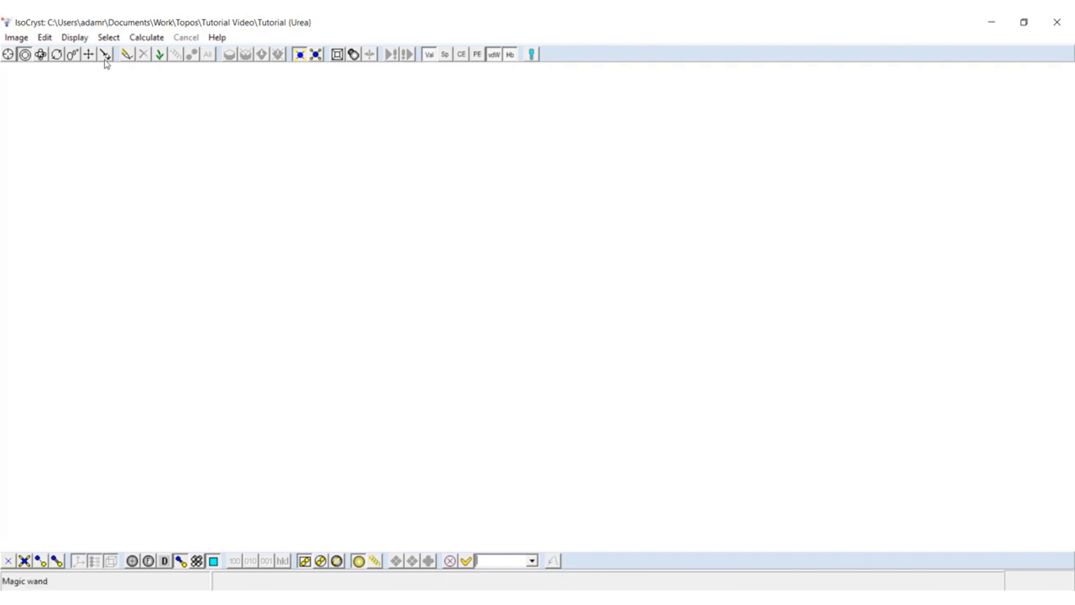
left_click(126, 55)
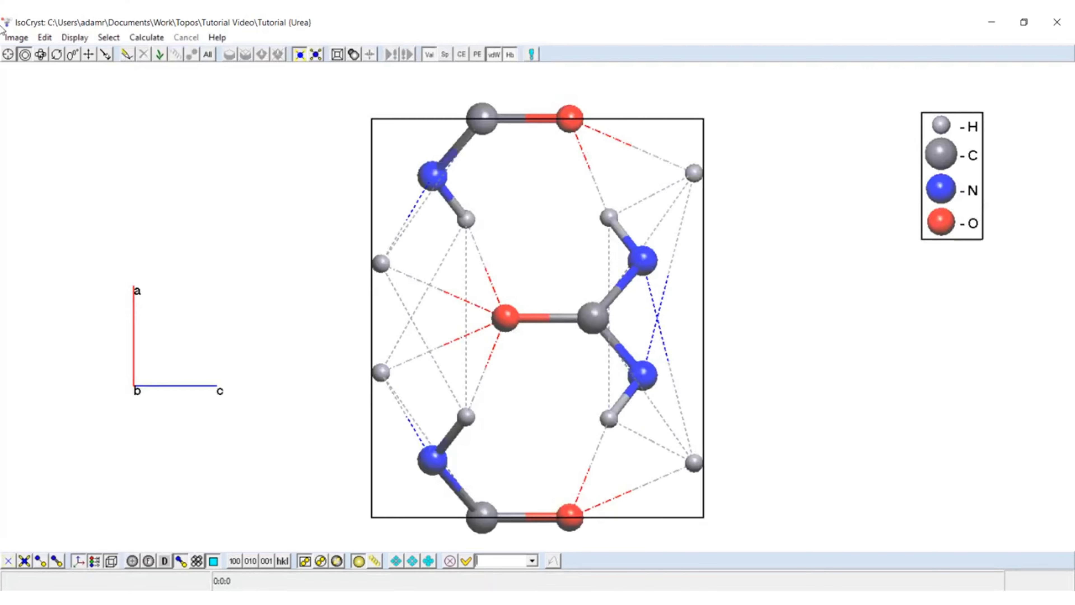
left_click(40, 54)
left_click_drag(79, 216, 101, 208)
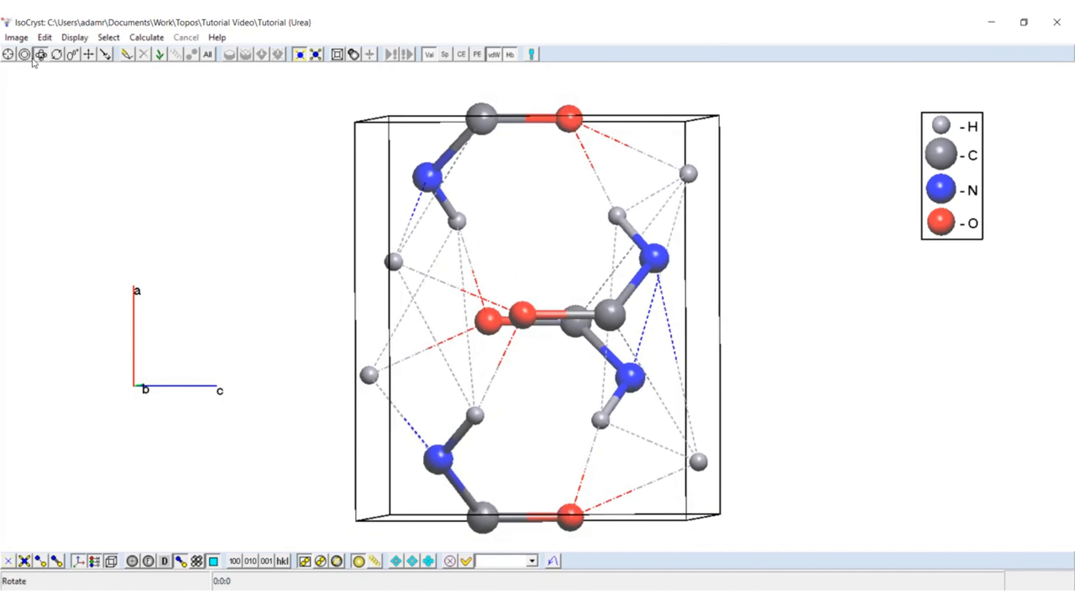
left_click_drag(509, 281, 477, 286)
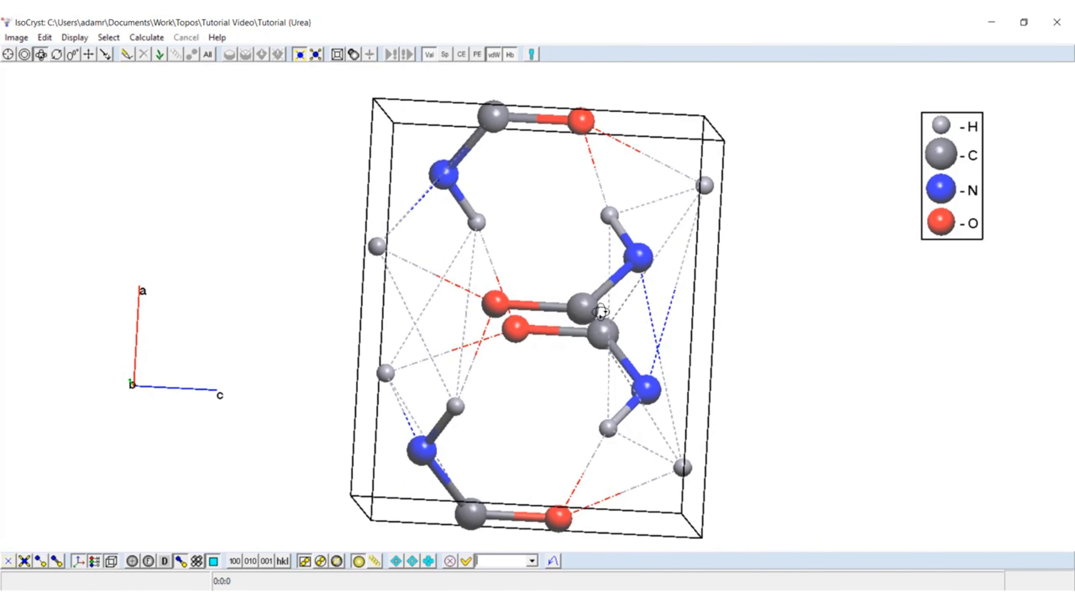
left_click_drag(698, 341, 710, 284)
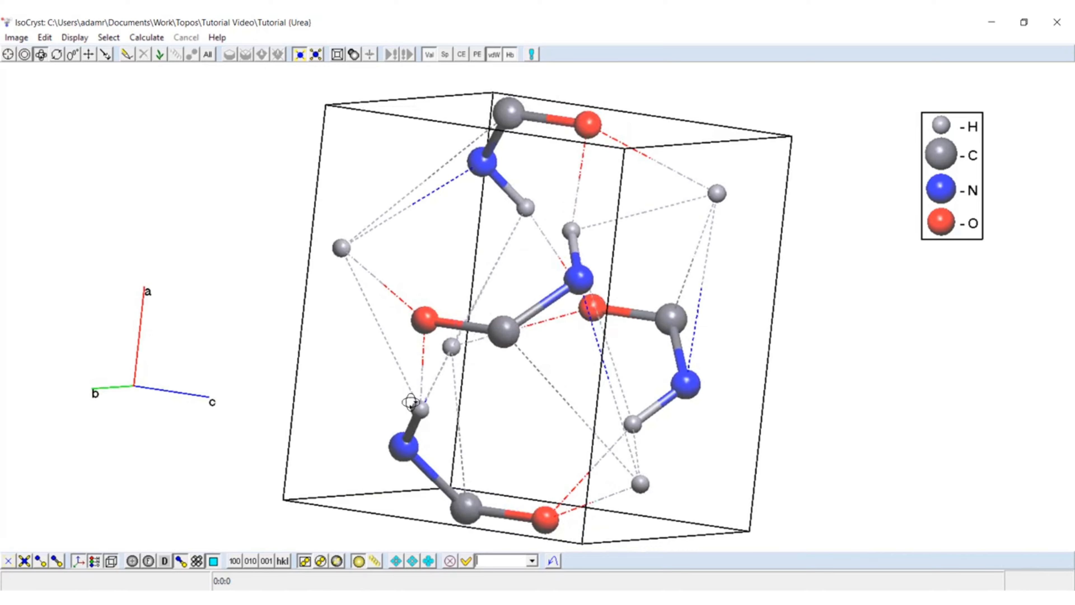
mouse_move(413, 402)
left_mouse_down()
mouse_move(465, 388)
mouse_move(415, 404)
left_mouse_up()
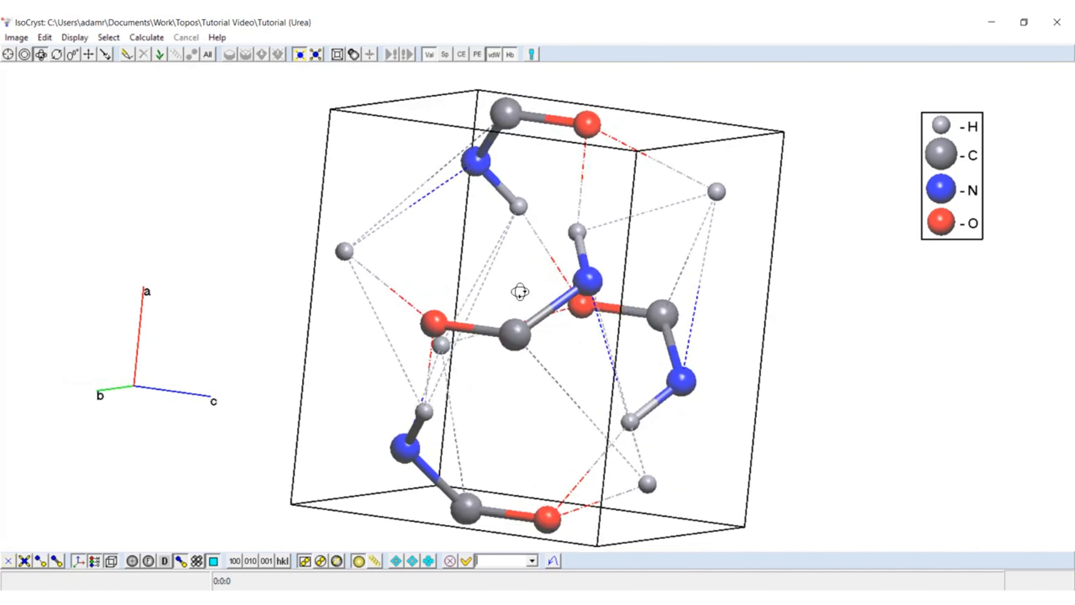
left_click_drag(598, 398, 588, 398)
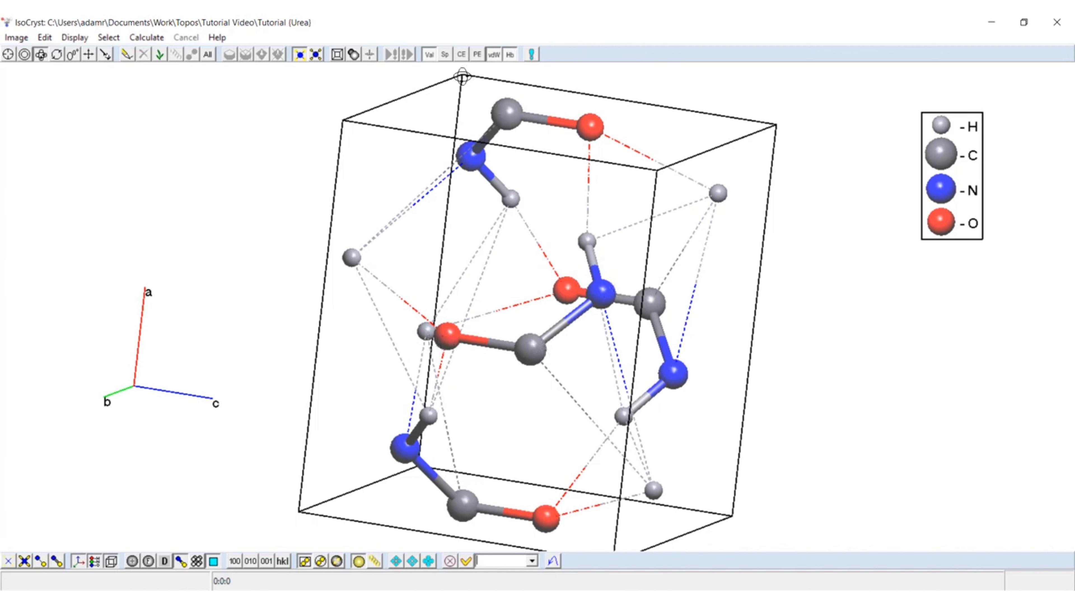
Step: Toggle the display of valence, hydrogen and van der Waals bonds in the urea structure, and close IsoCryst
left_click(426, 55)
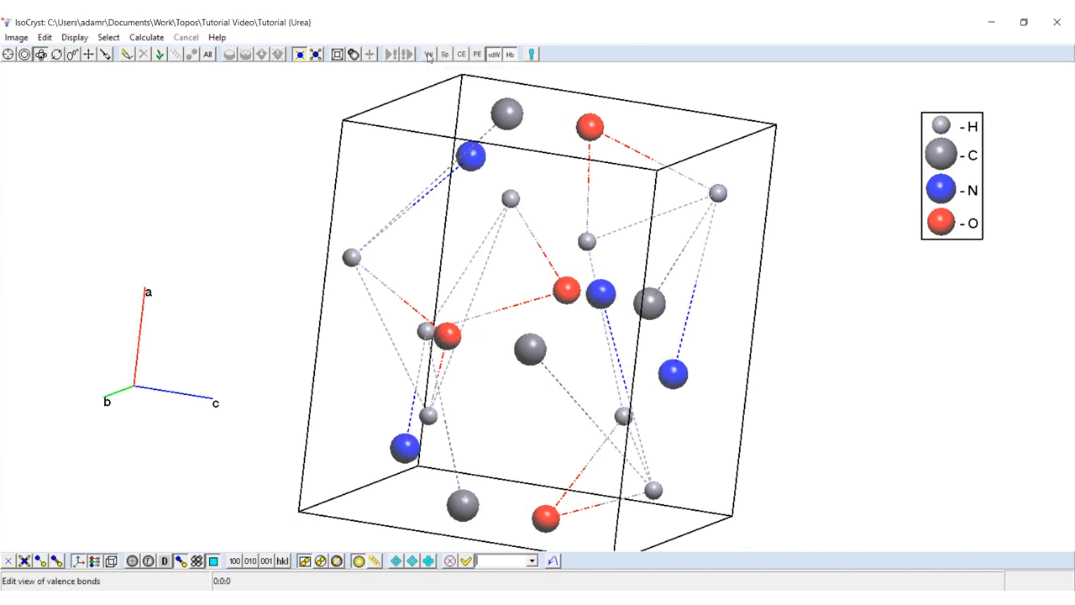
left_click(511, 55)
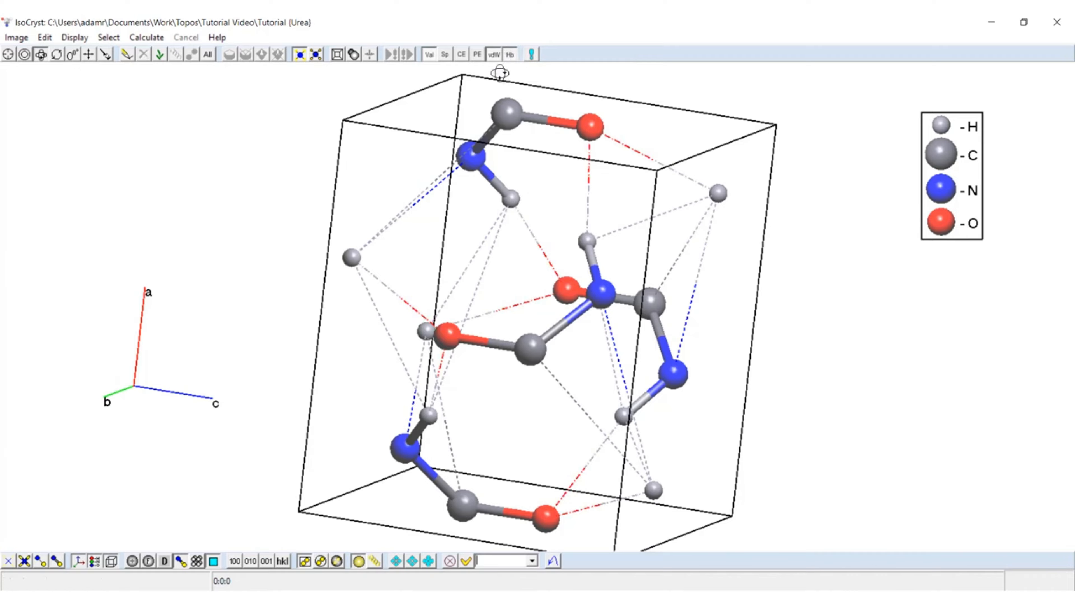
left_click(492, 59)
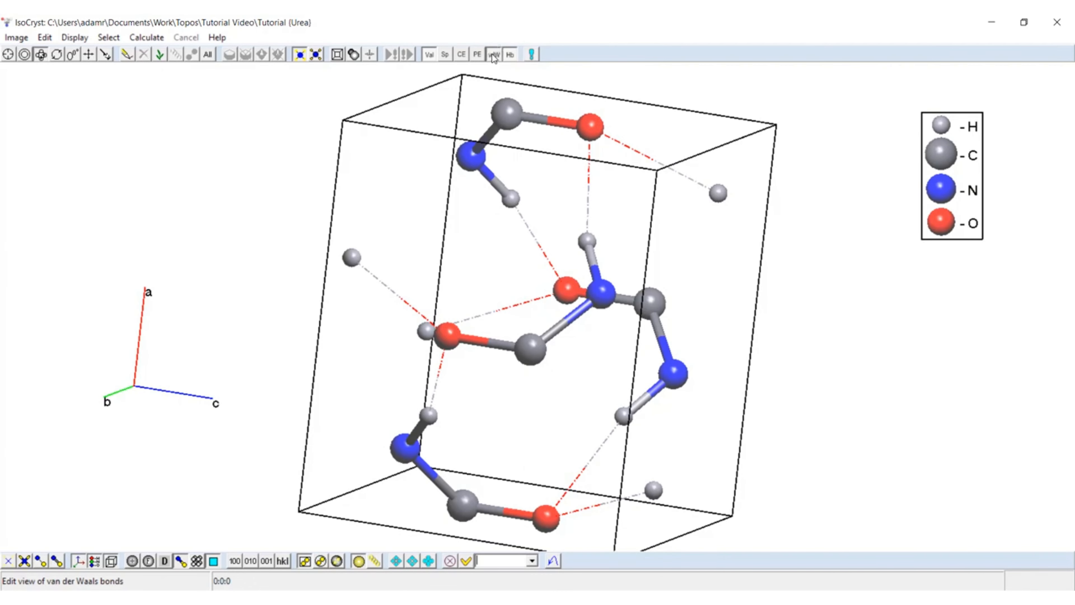
left_click_drag(472, 299, 417, 270)
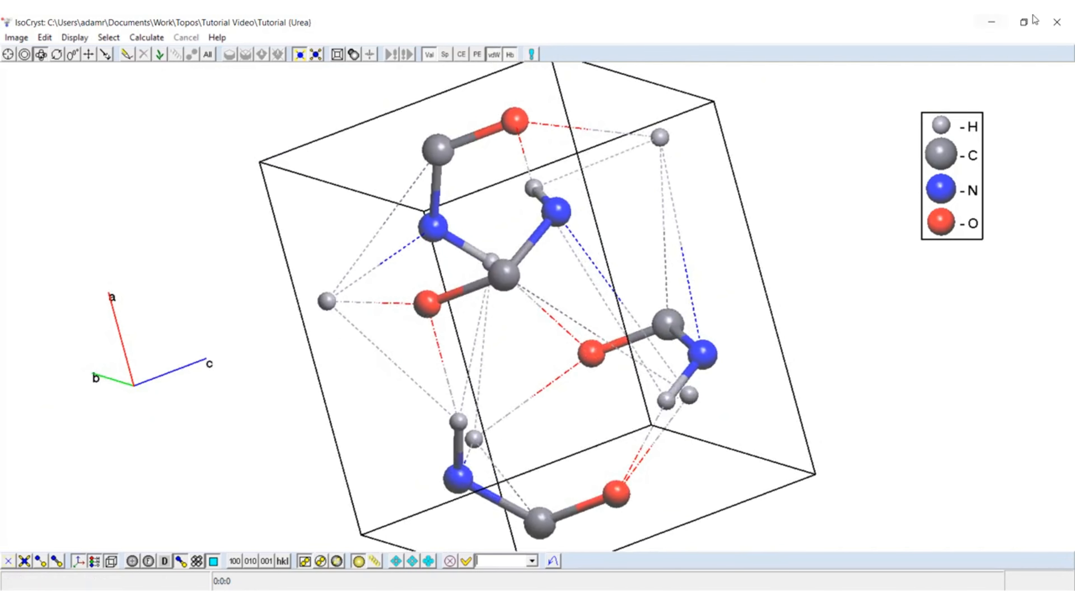
left_click(1057, 22)
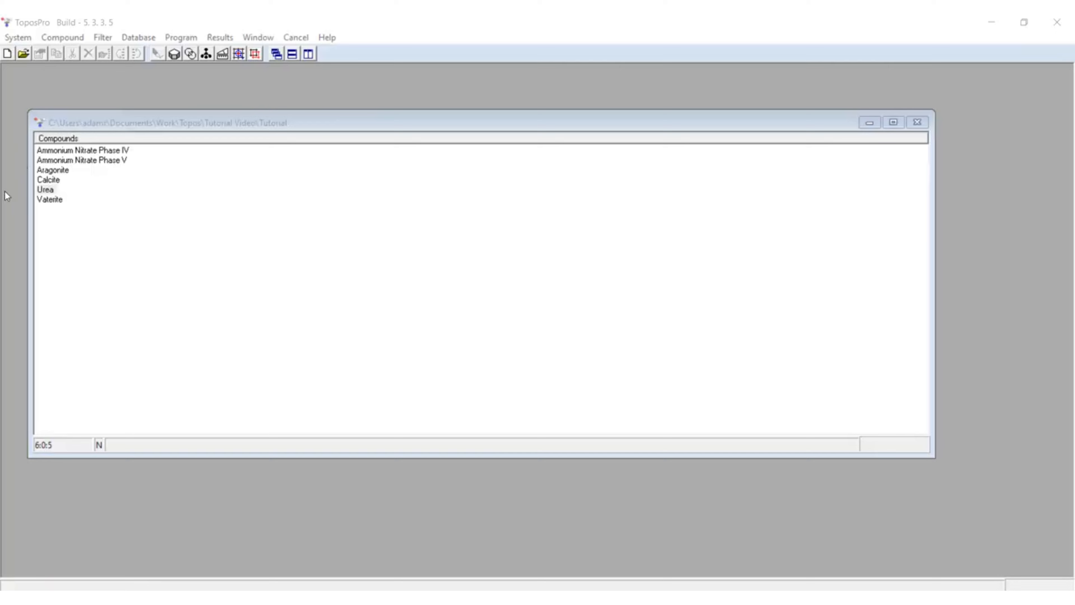
Step: Open urea's crystal data and show its adjacency matrix
double_click(45, 190)
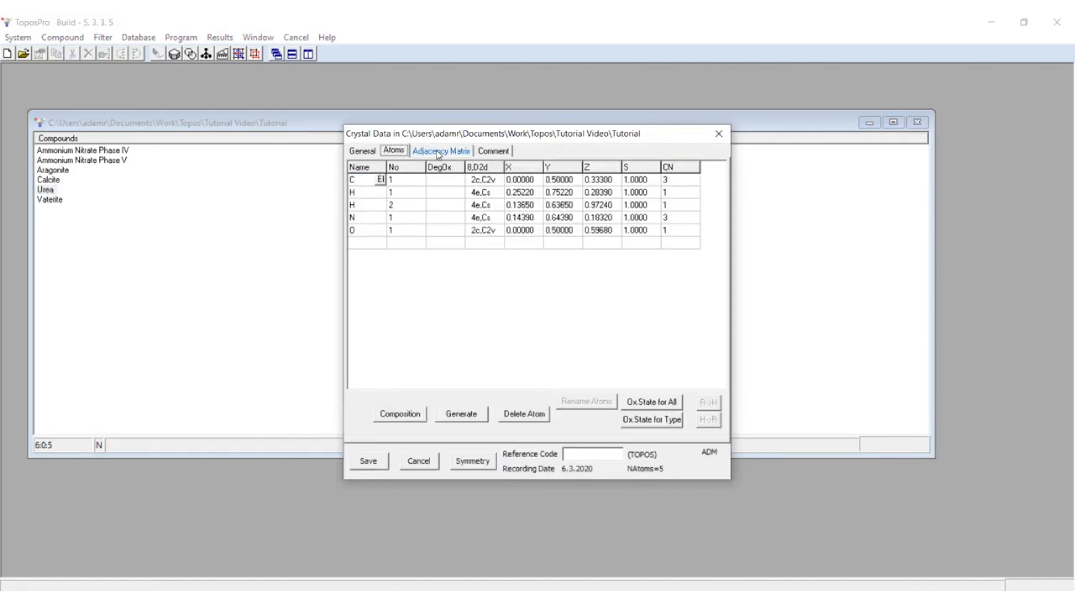
left_click(439, 157)
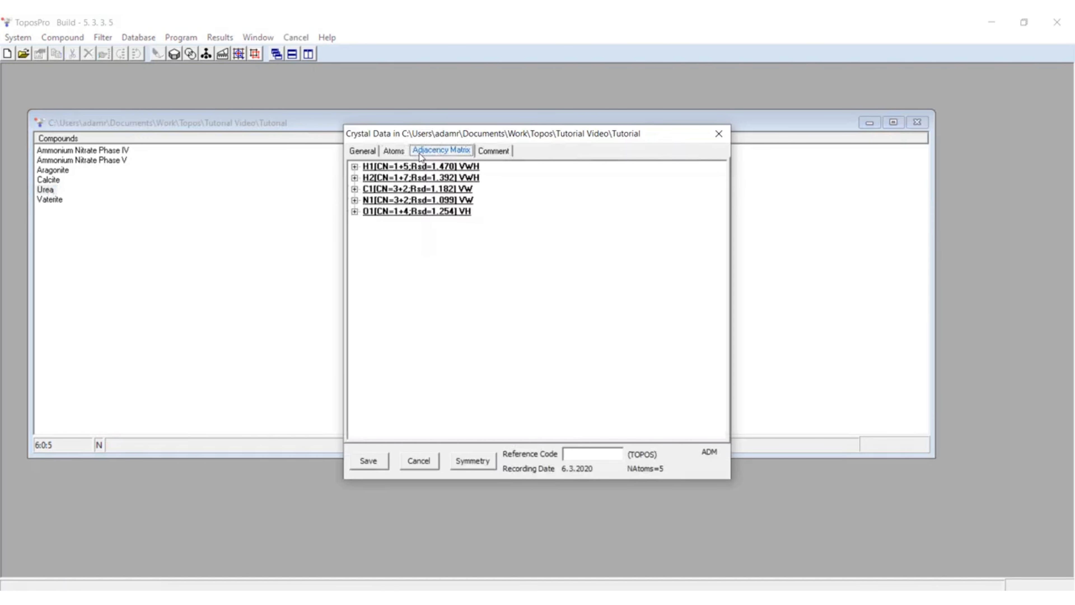
left_click(651, 235)
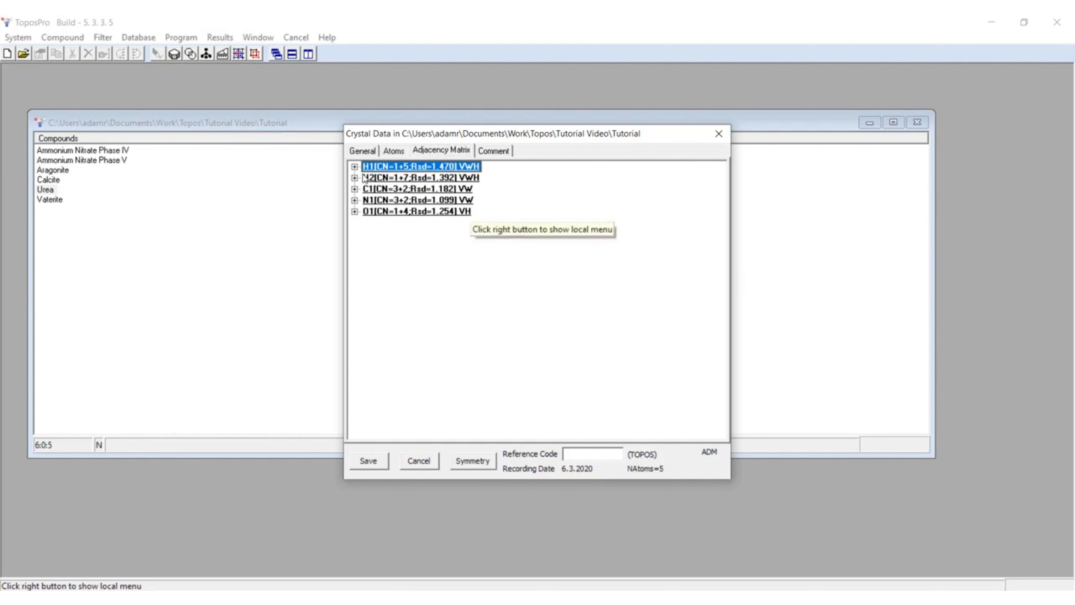
Step: Expand the H1 and H2 contact lists in the adjacency matrix, followed by the lists of all atoms
left_click(354, 166)
right_click(379, 165)
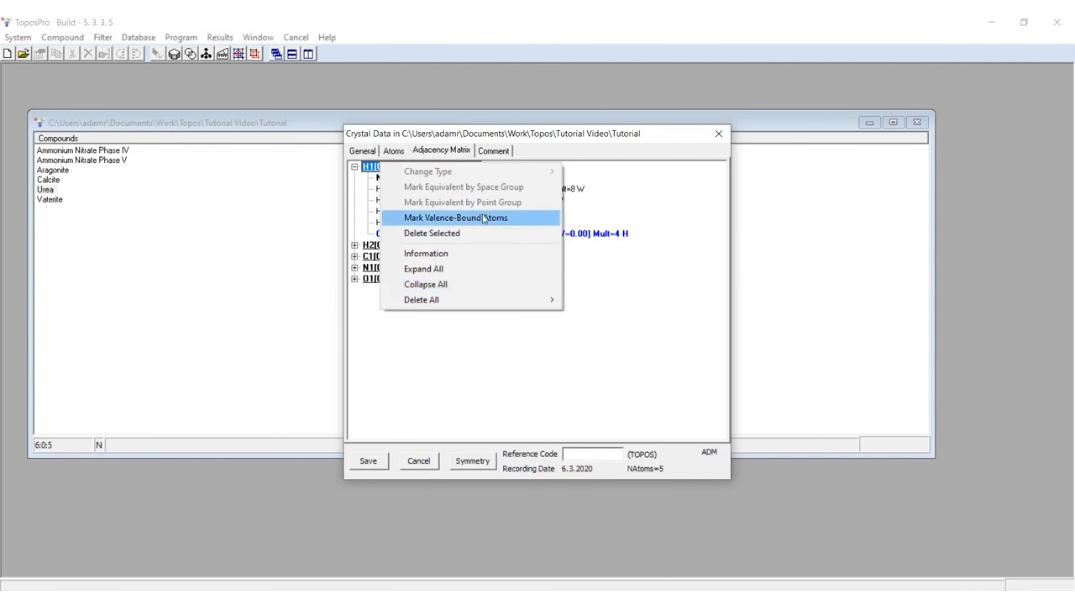
left_click(354, 167)
left_click(354, 167)
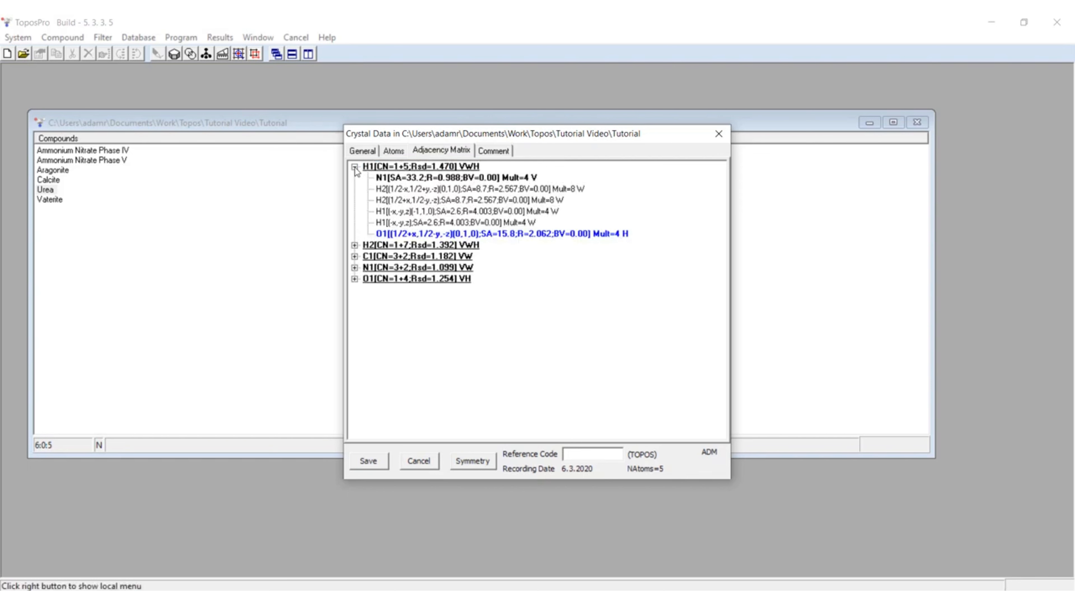
left_click(354, 166)
left_click(354, 178)
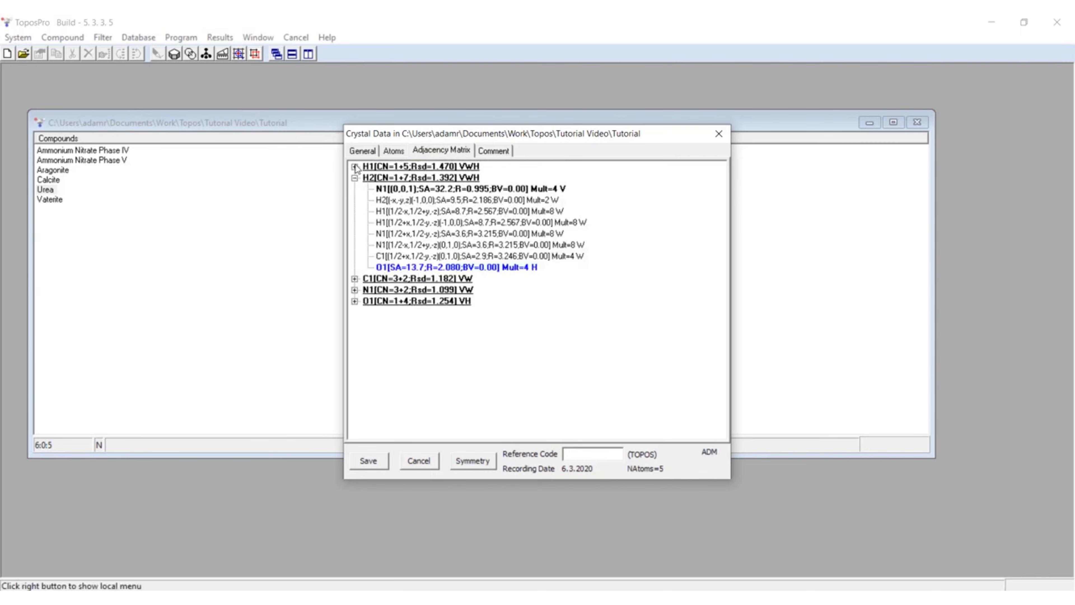
left_click(354, 167)
right_click(367, 166)
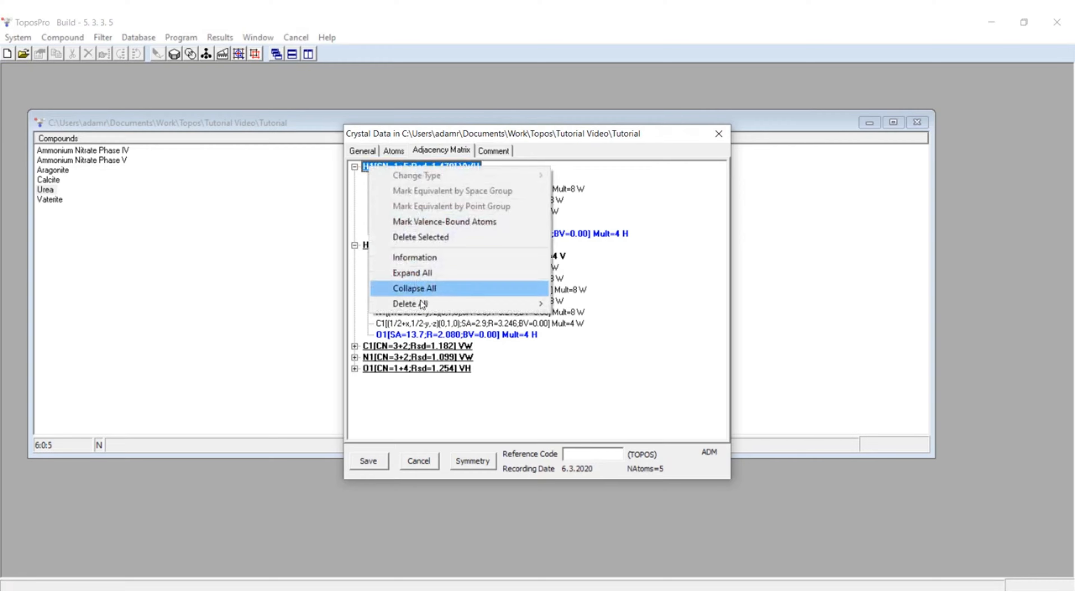
left_click(425, 273)
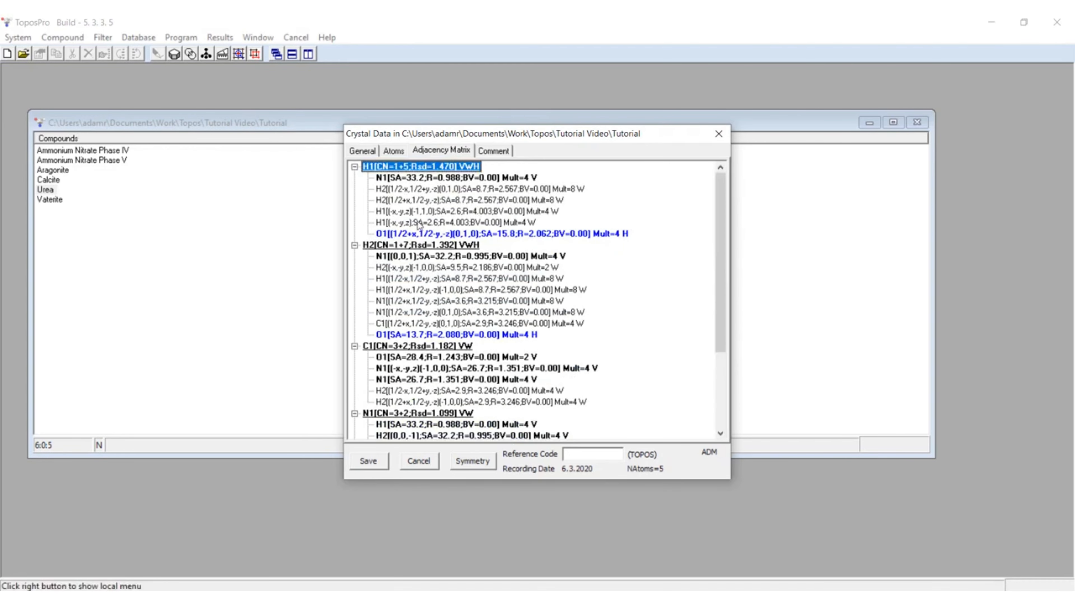
Step: Mark the contacts equivalent by space group to H1's N1 bond and look at the bond type choices
left_click(429, 177)
right_click(428, 177)
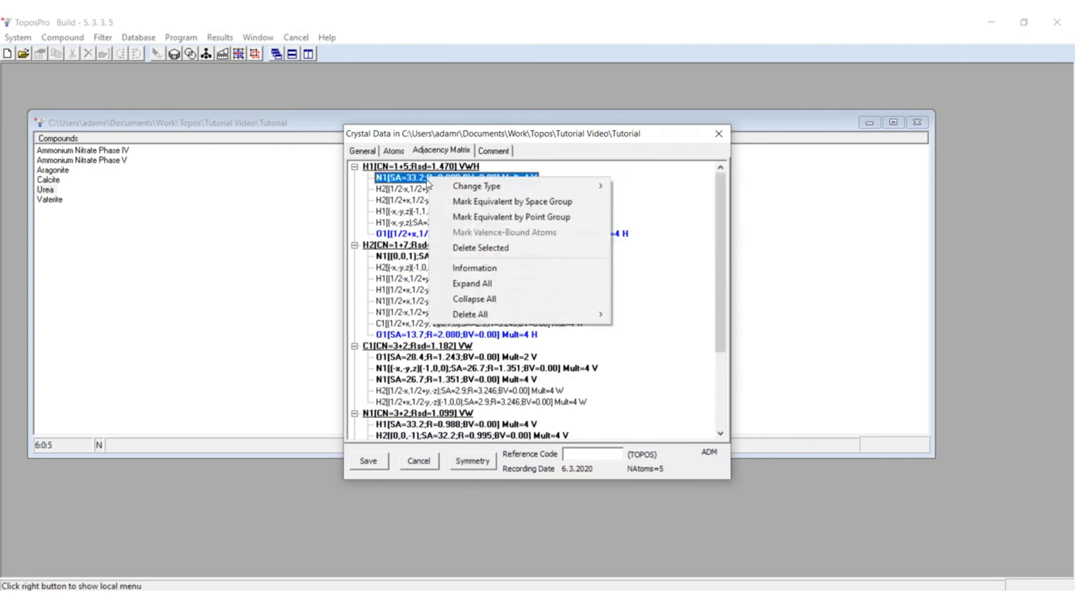
left_click(510, 204)
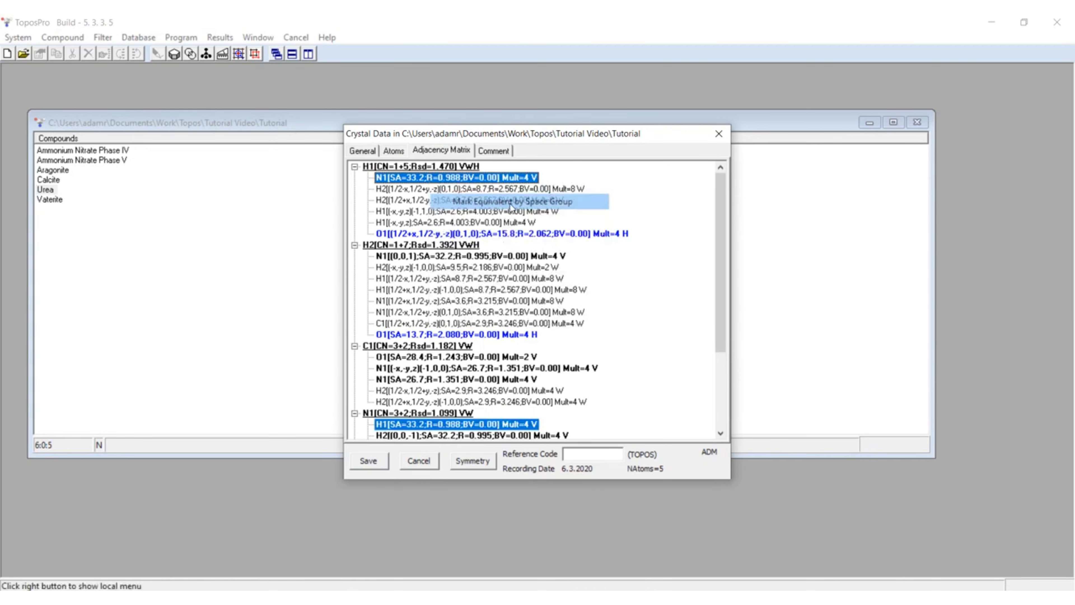
right_click(468, 179)
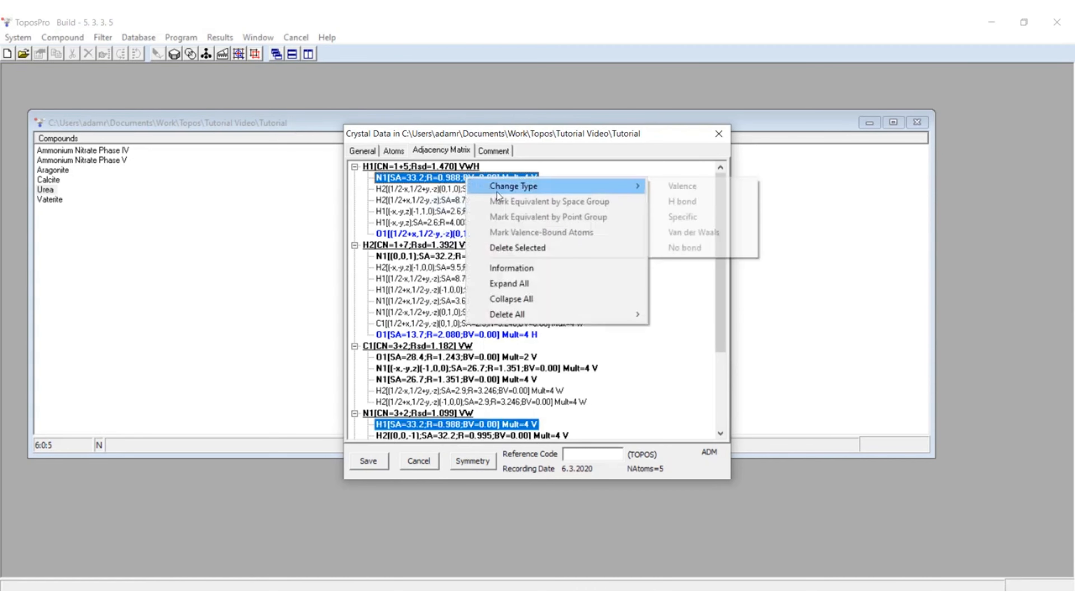
left_click(424, 186)
left_click(434, 223)
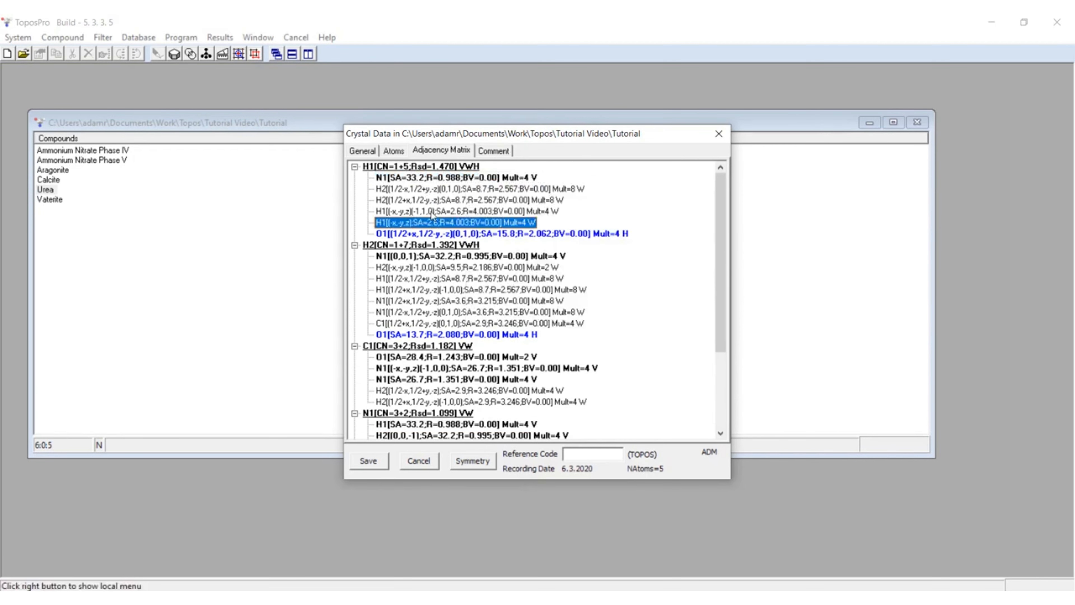
Step: Mark the contacts equivalent by point group to H1's N1 bond and clear the selection in the contact list
right_click(435, 179)
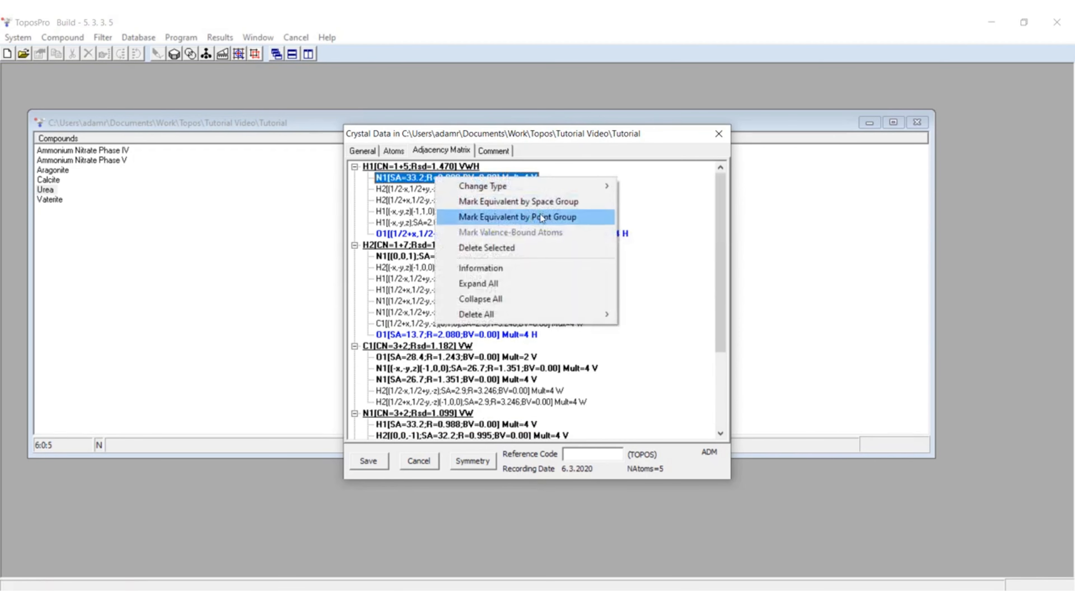
left_click(541, 217)
left_click(547, 330)
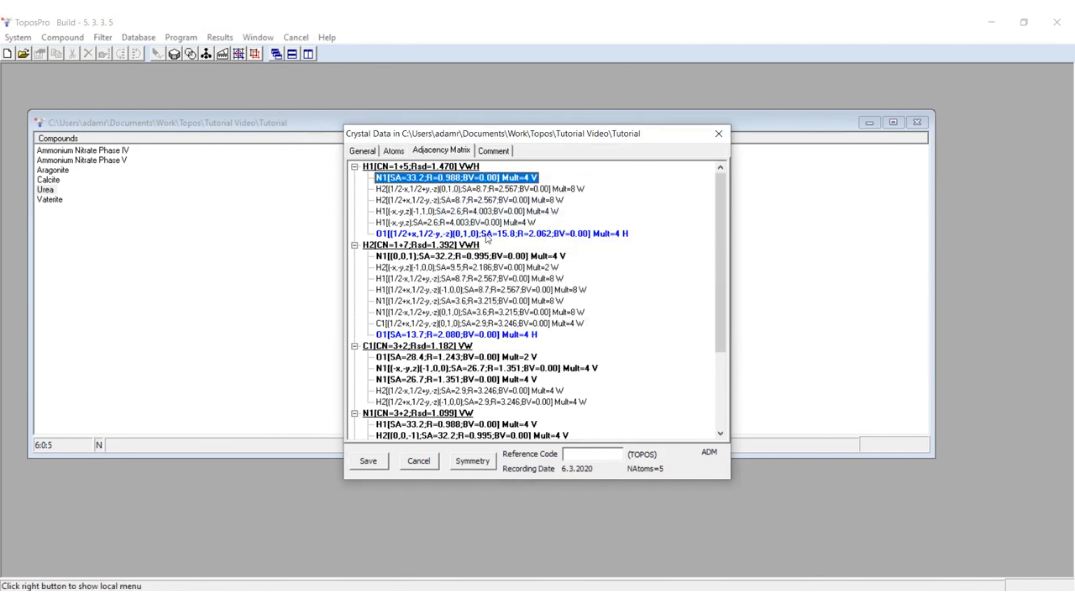
left_click(525, 223)
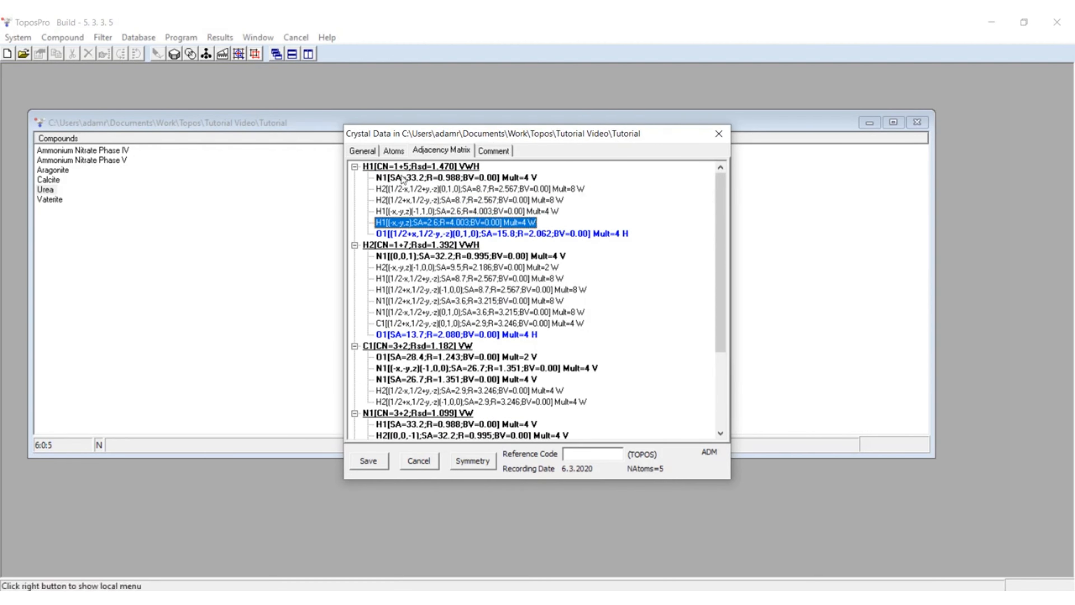
left_click(618, 184)
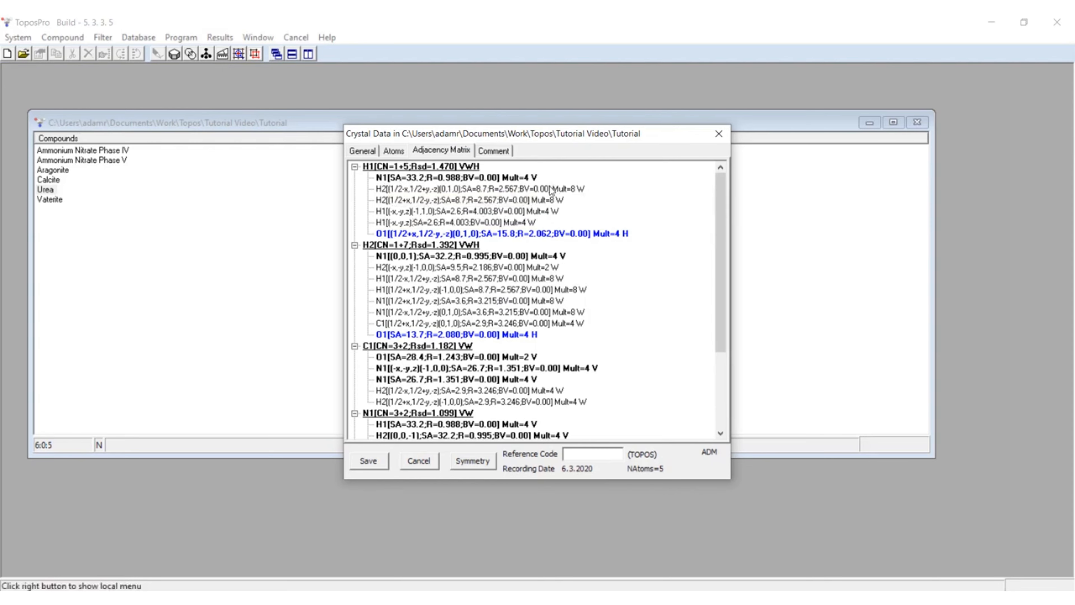
Step: Examine H1's valence contact to N1, van der Waals contact to H2 and hydrogen bond to O1, and review the other atoms' contacts
left_click(383, 178)
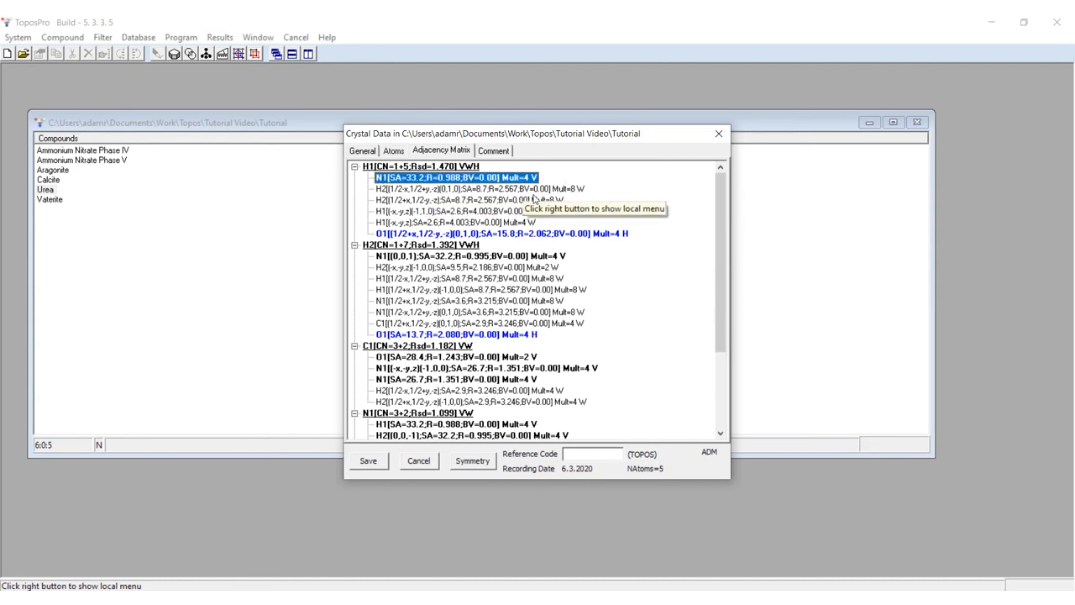
left_click(527, 189)
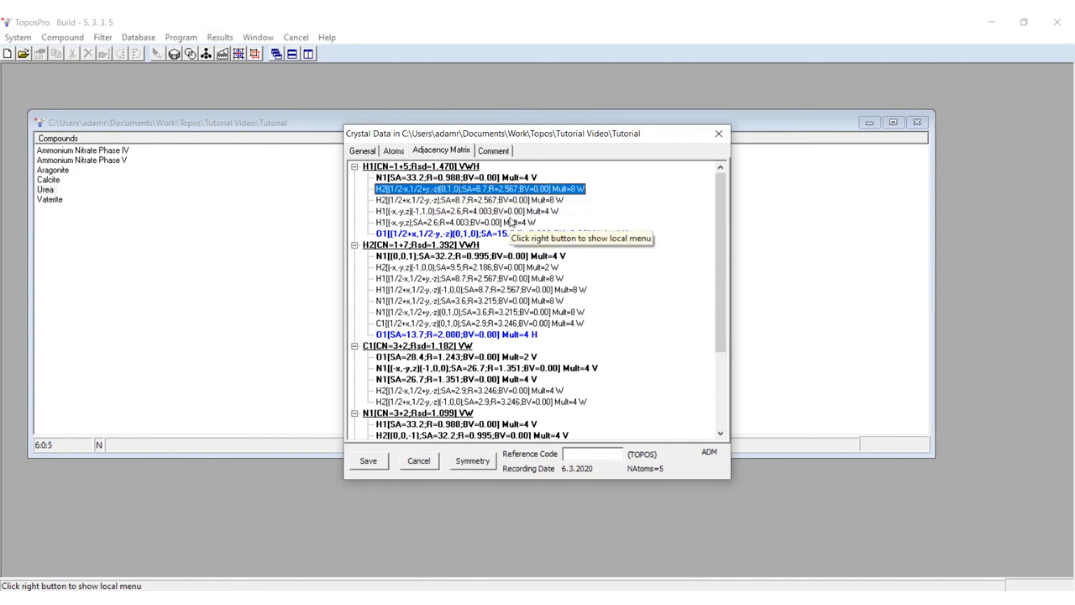
left_click(461, 234)
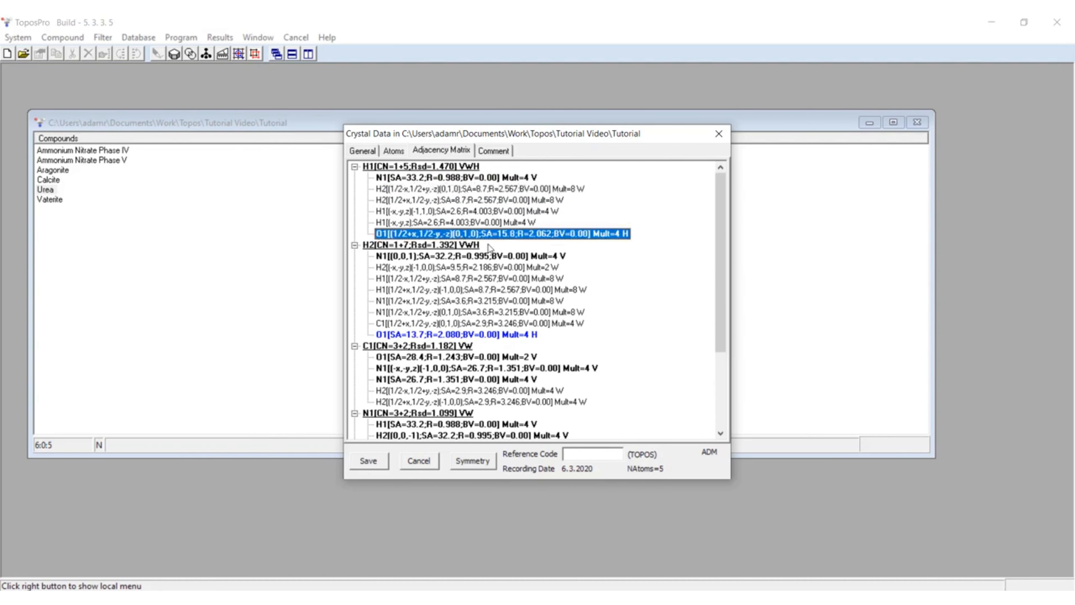
left_click(641, 226)
scroll(640, 229, "down", 4)
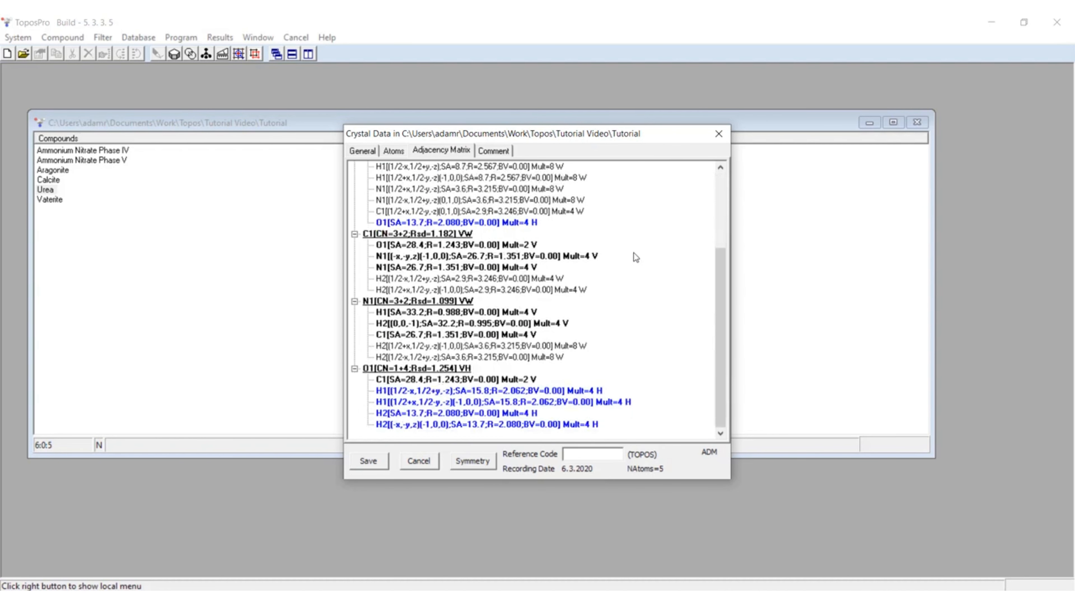
scroll(602, 377, "up", 3)
scroll(600, 382, "up", 1)
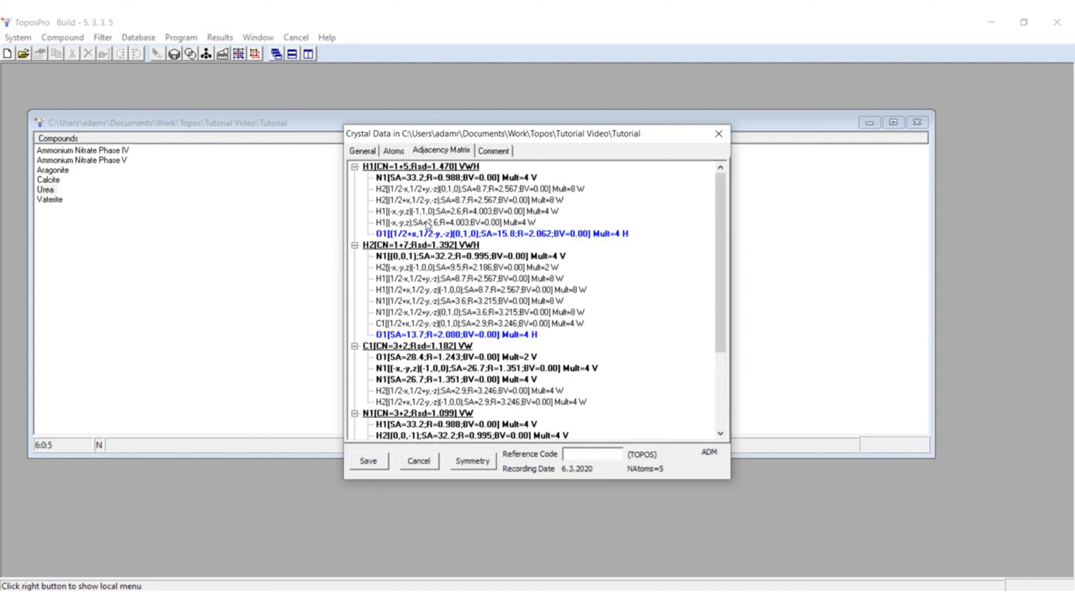
Step: Compare H1's contacts to O1 and H1, view urea's atom list, and close the crystal data
left_click(405, 233)
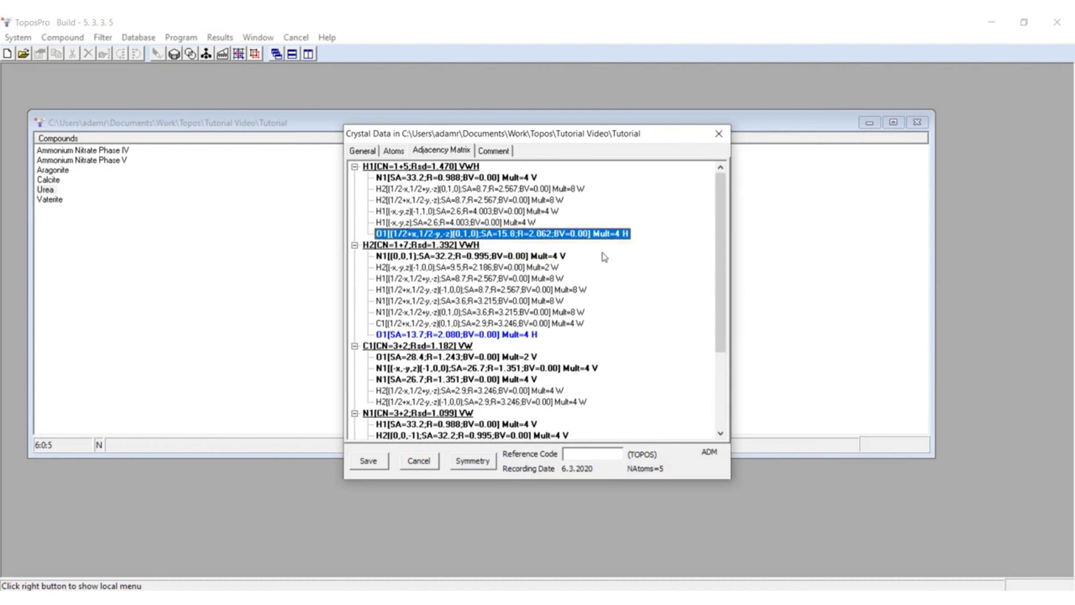
left_click(380, 223)
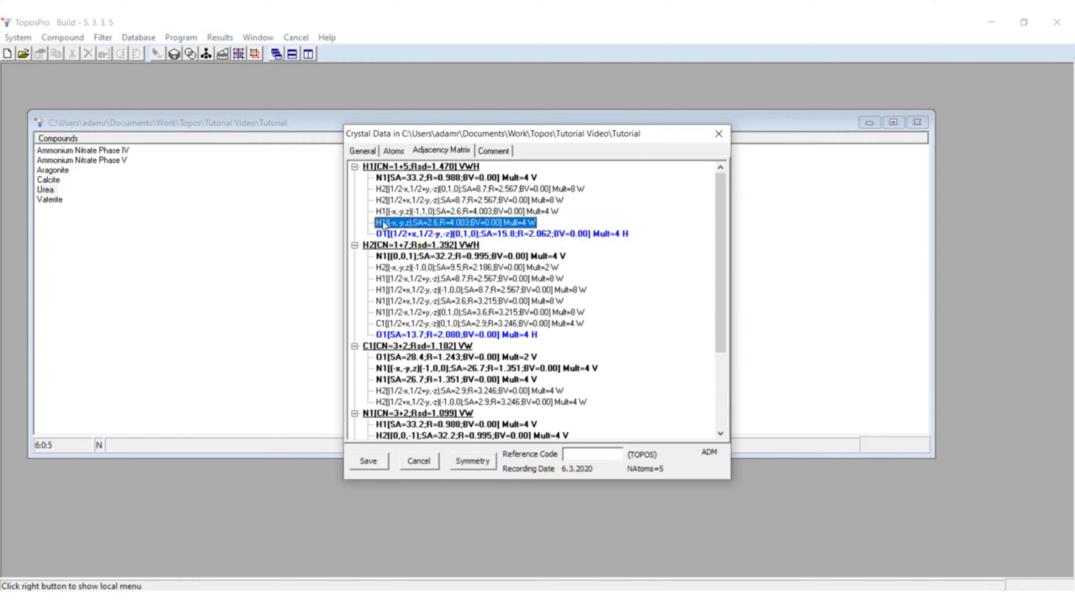
left_click(539, 226)
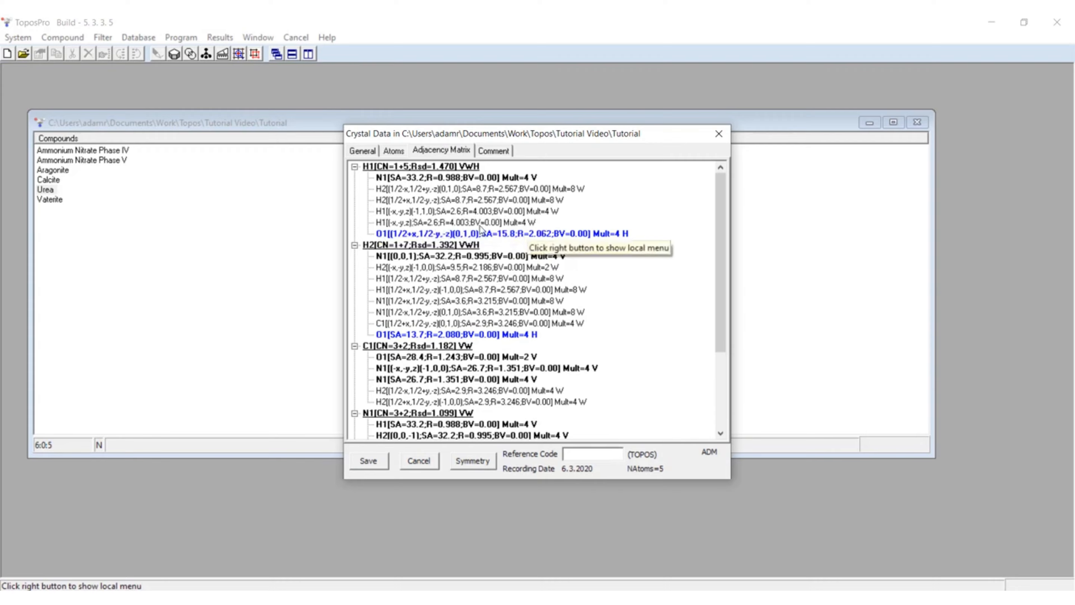
scroll(554, 267, "down", 3)
scroll(554, 267, "down", 1)
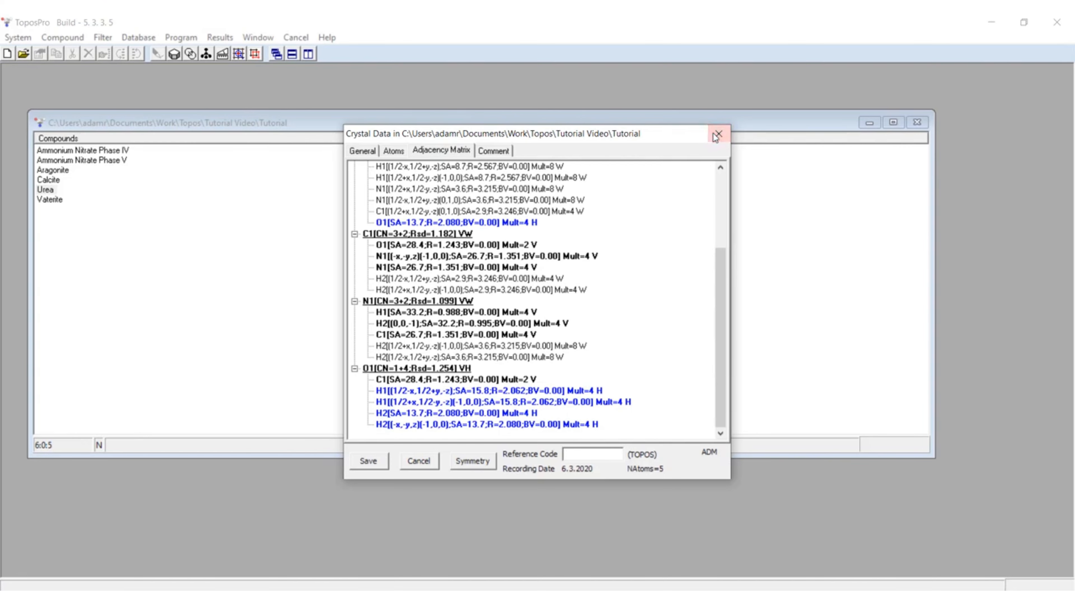
left_click(393, 151)
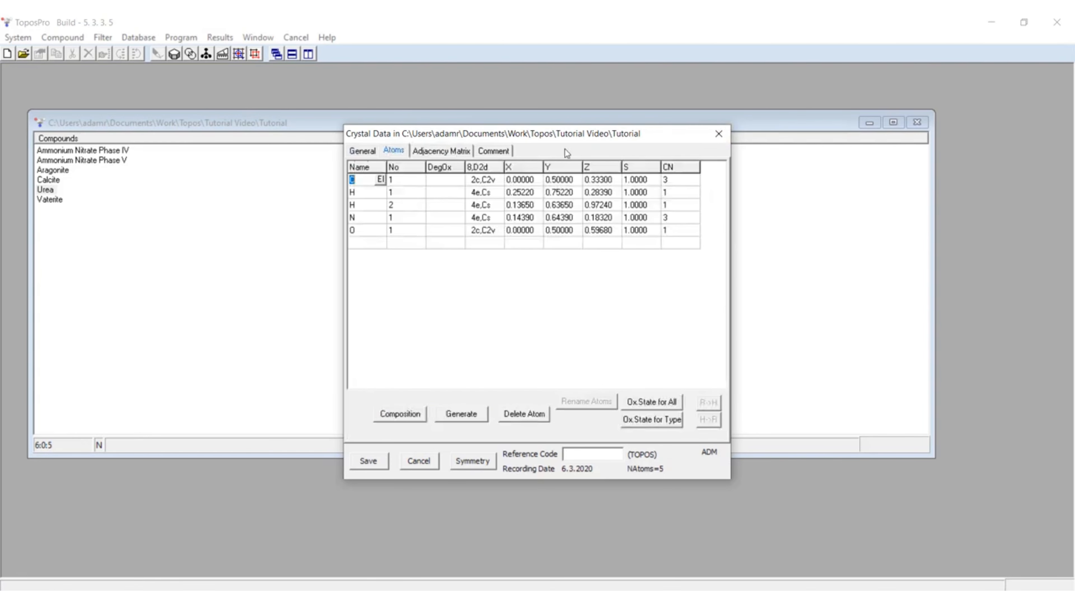
left_click(719, 135)
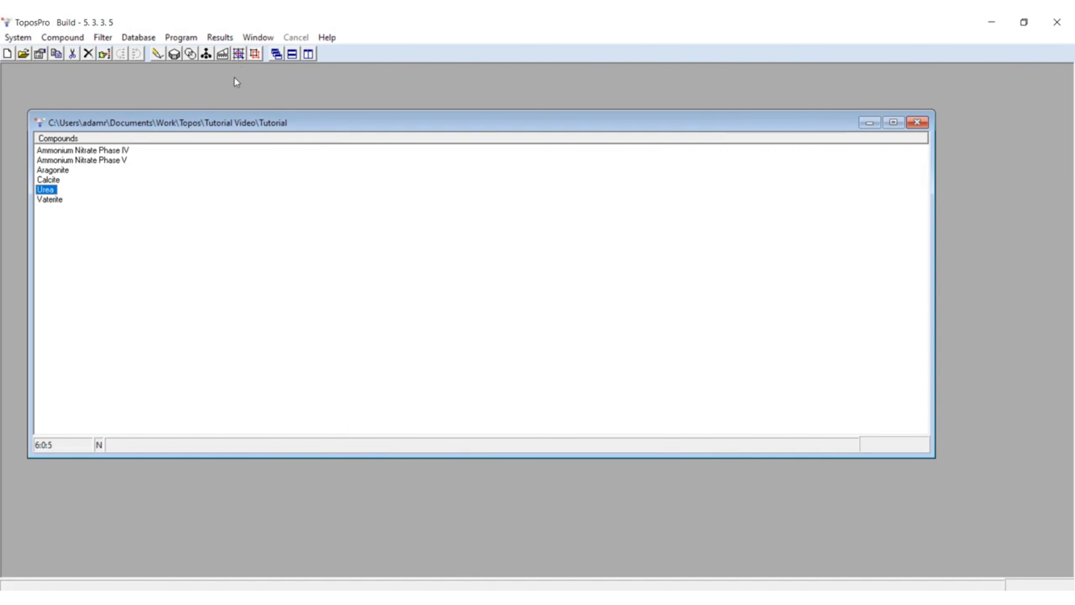
Step: Start ADS for urea and set the valence bonds to At. in the topology options
left_click(240, 55)
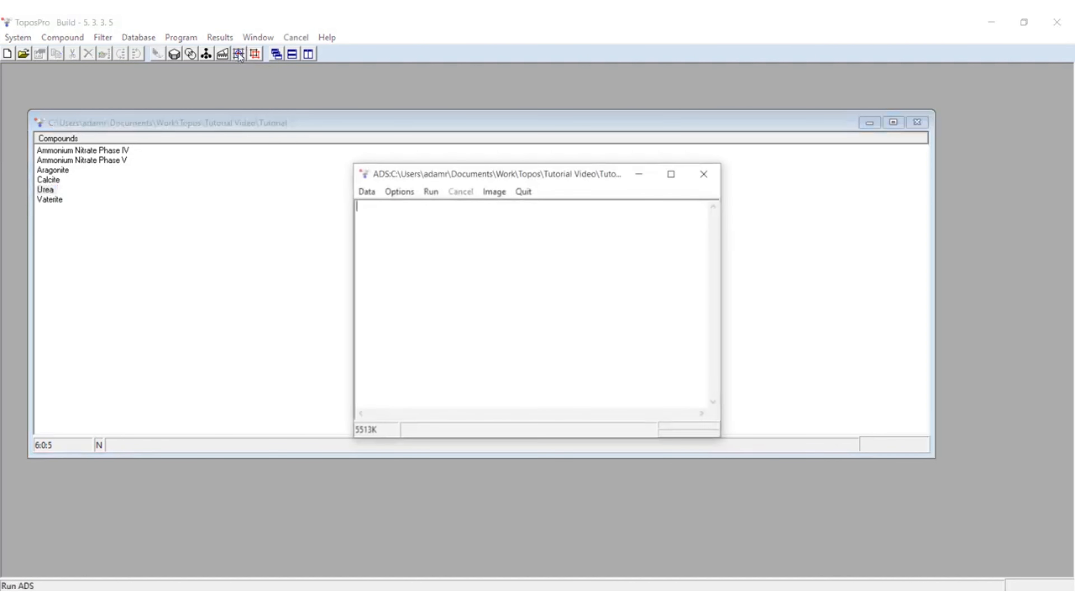
left_click(398, 191)
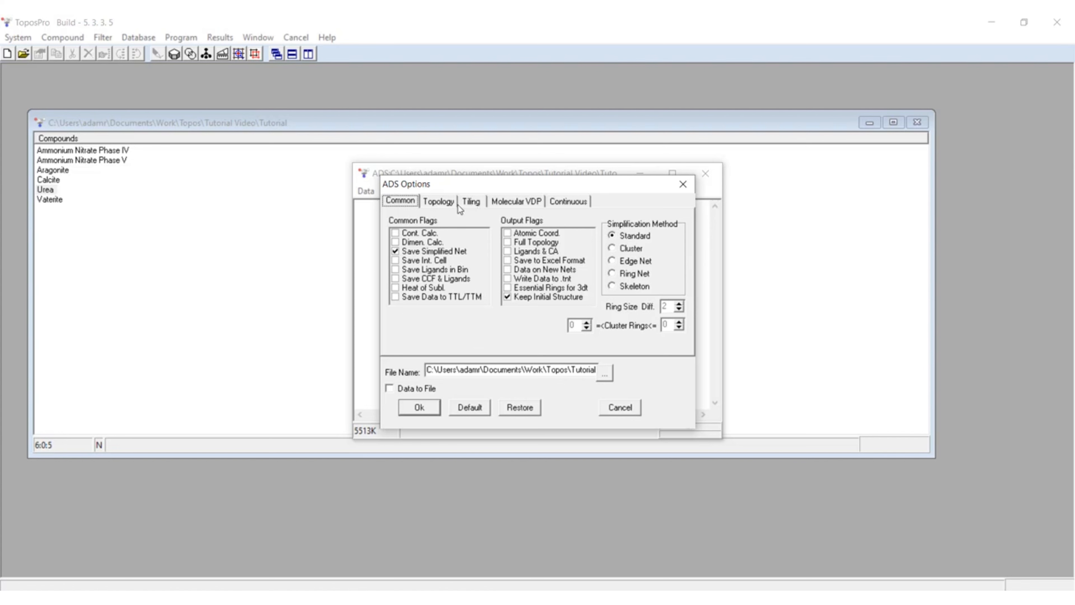
left_click(446, 203)
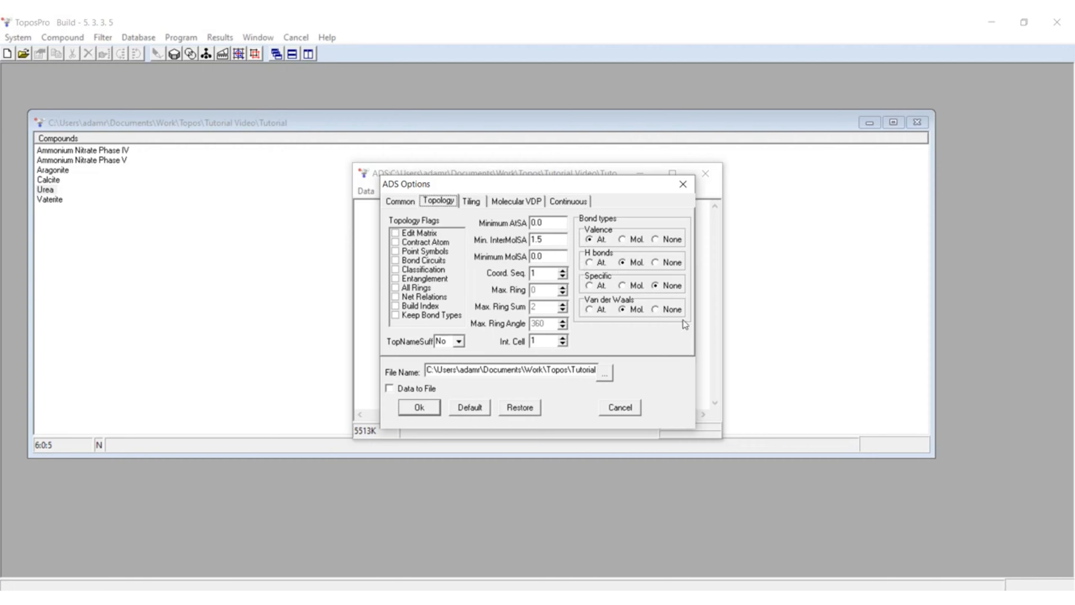
left_click(590, 239)
left_click(419, 408)
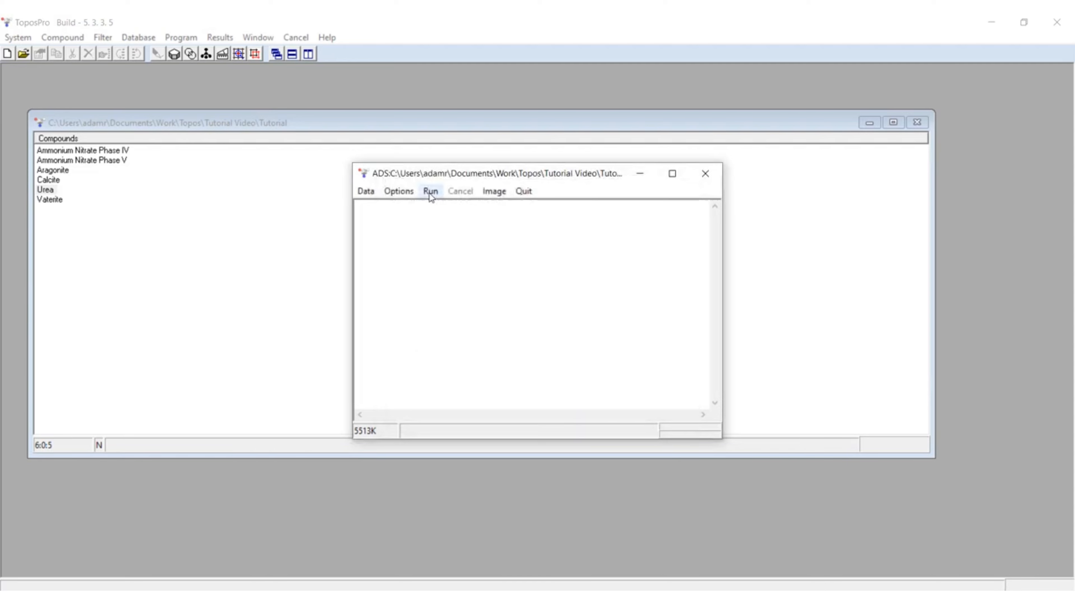
Step: Run the ADS simplification of urea, confirming the user code and choosing the whole molecule for the central atoms
left_click(430, 192)
left_click(508, 329)
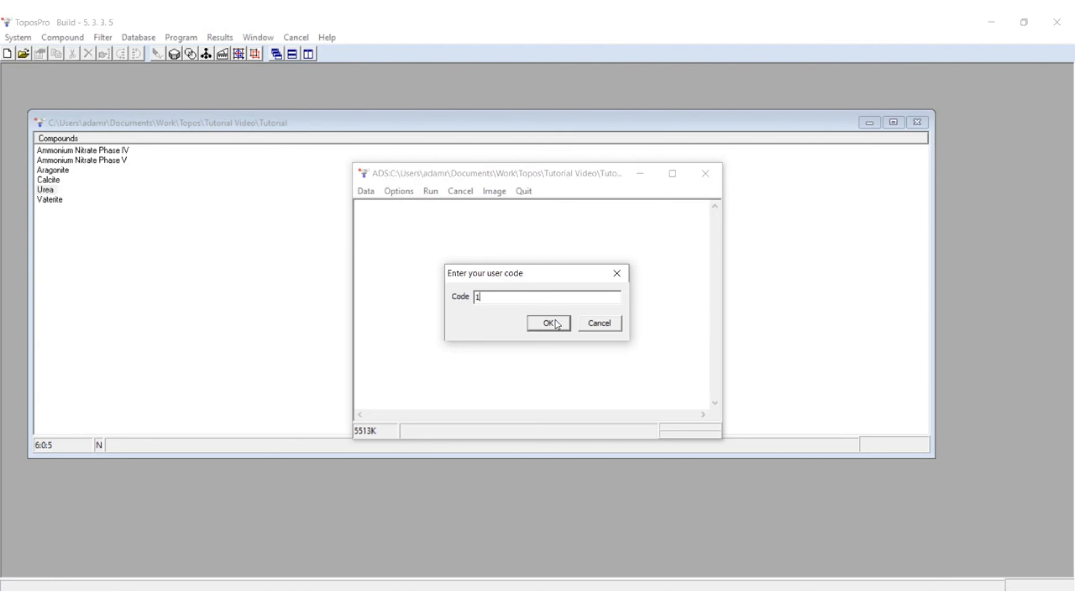
left_click(555, 320)
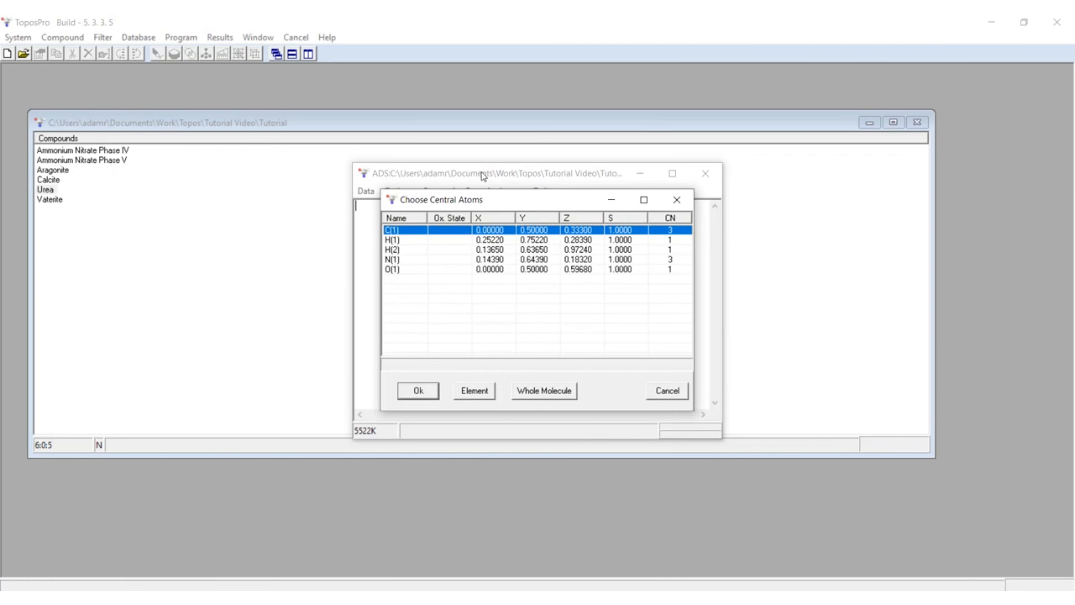
left_click_drag(488, 200, 491, 181)
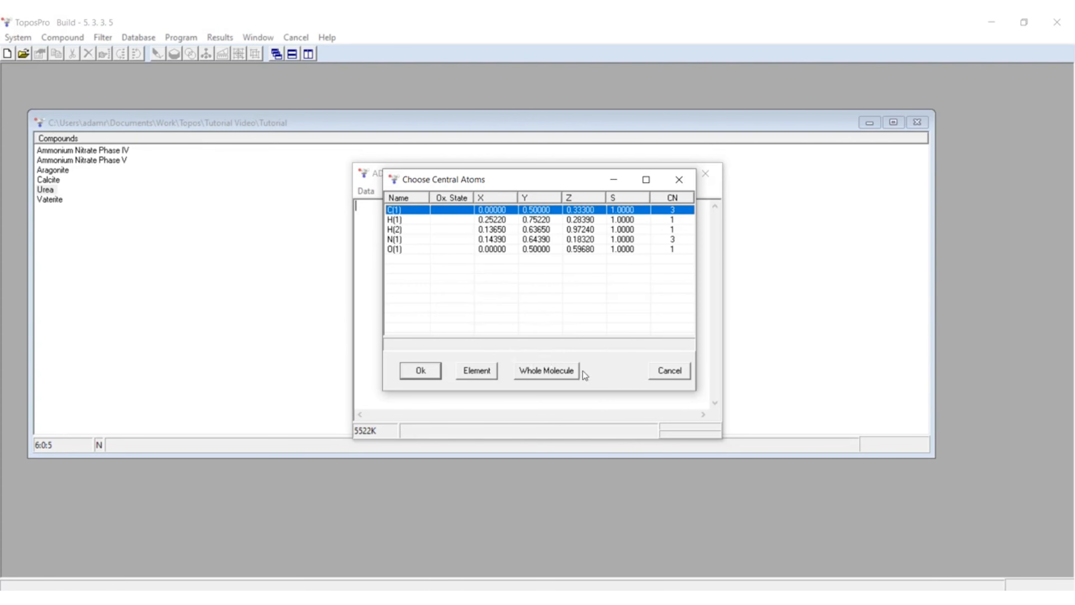
left_click(552, 372)
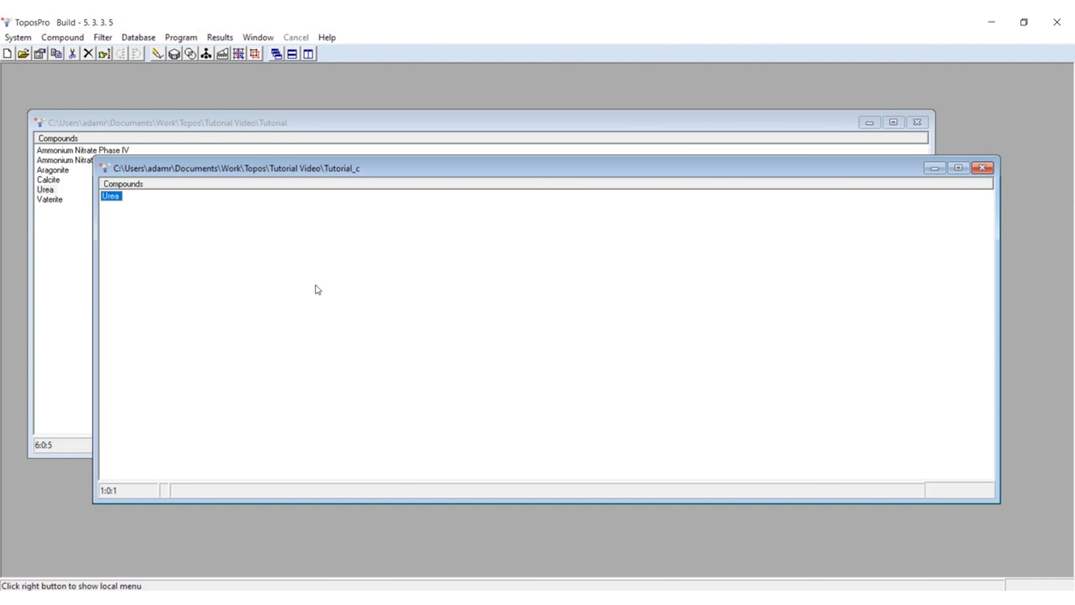
Step: View the simplified urea structure from Tutorial_c in IsoCryst from several angles, and close IsoCryst
key("ctrl+i")
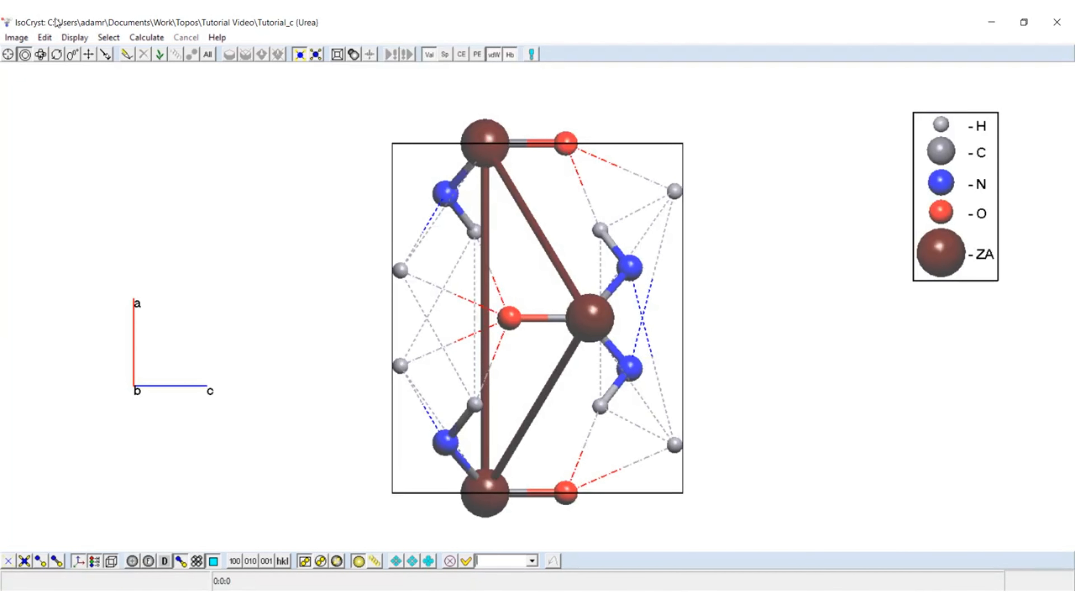
left_click_drag(517, 297, 617, 369)
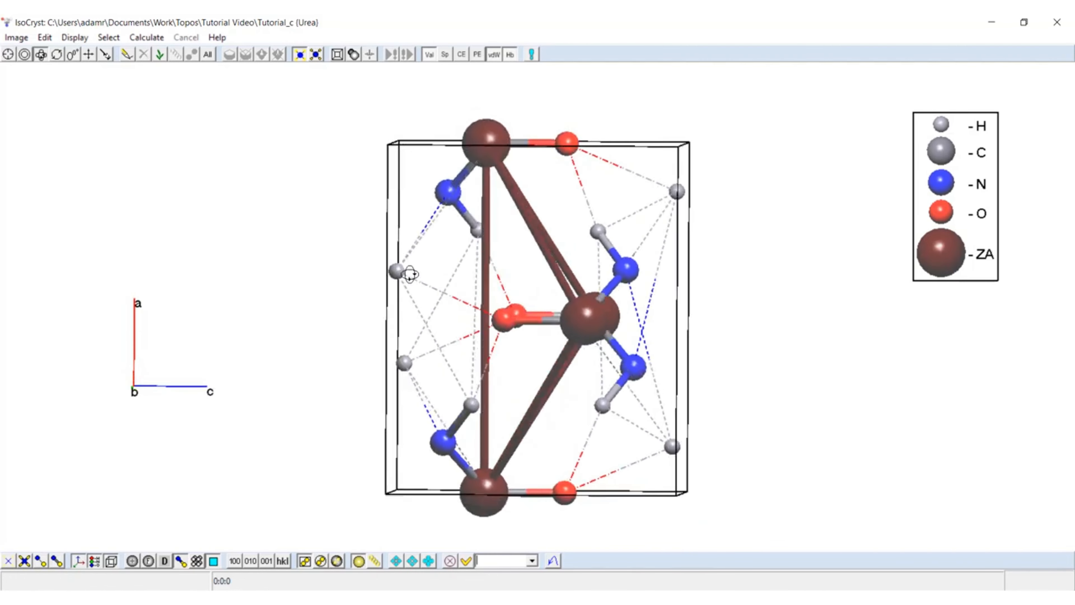
left_click_drag(410, 274, 24, 226)
left_click_drag(500, 299, 680, 376)
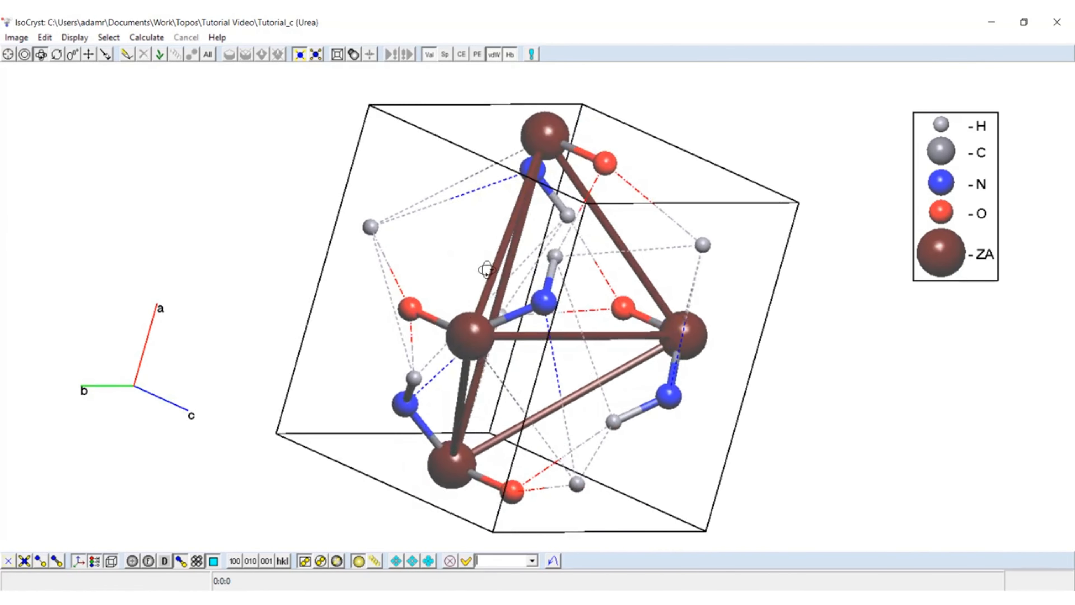
left_click_drag(419, 302, 560, 344)
left_click_drag(632, 352, 663, 361)
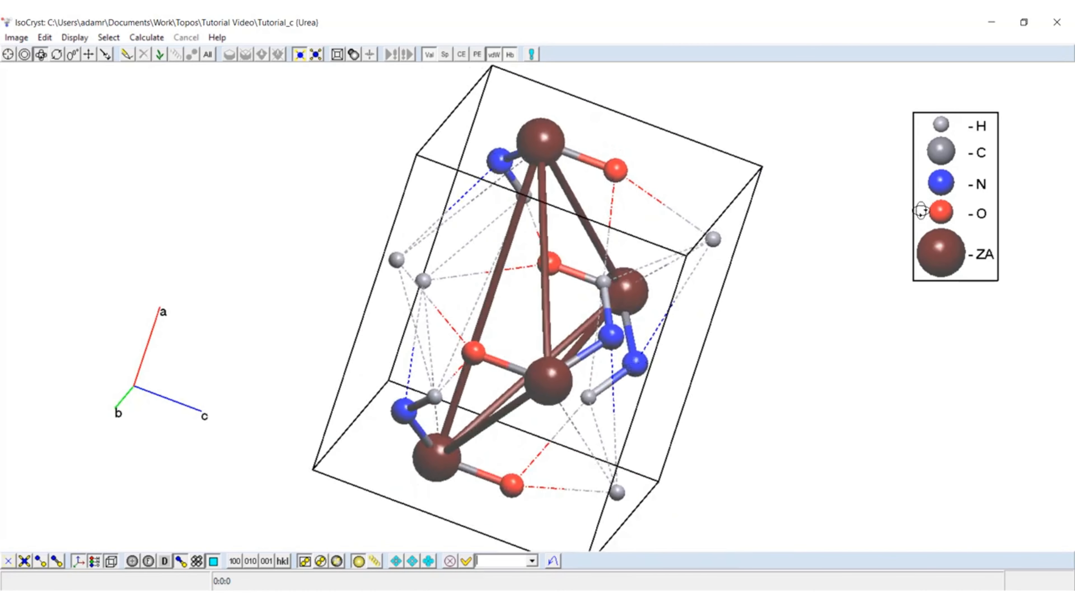
left_click(1057, 22)
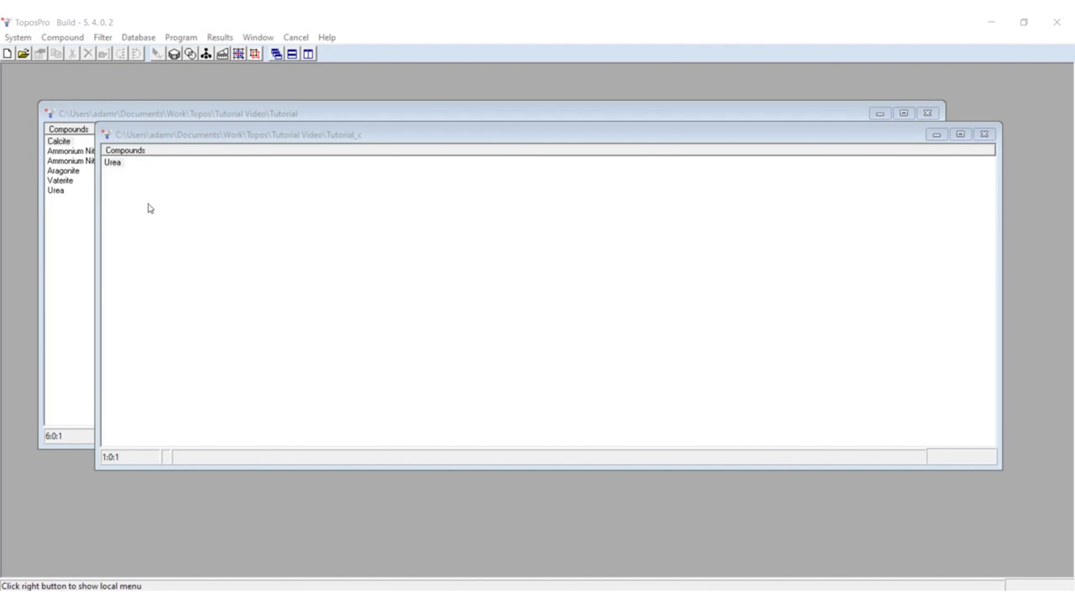
Step: View the data record of urea in the Tutorial_c database and enlarge its data window
left_click(112, 162)
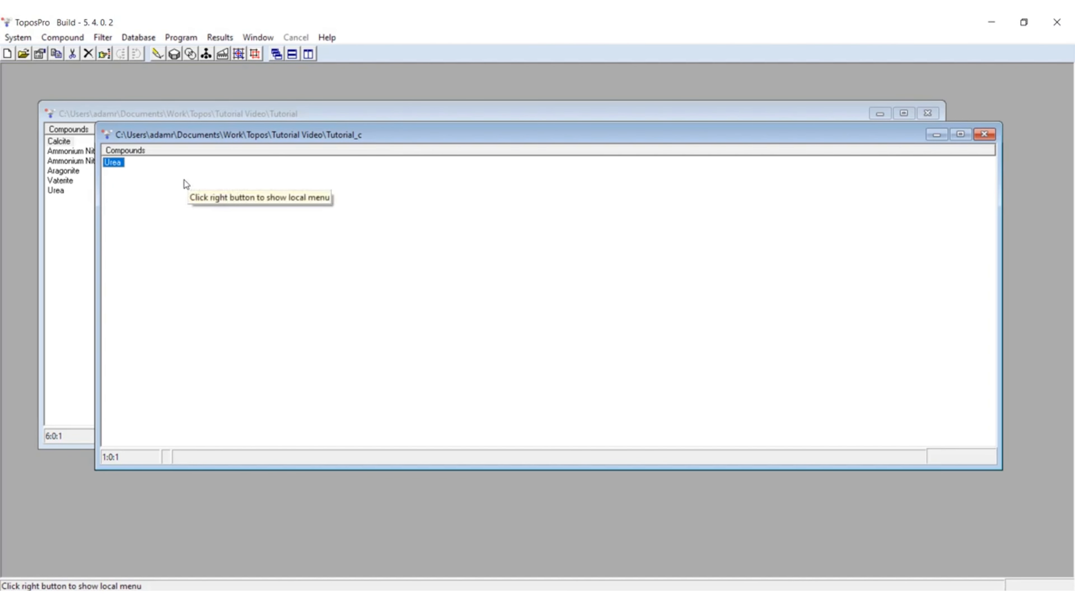
right_click(111, 165)
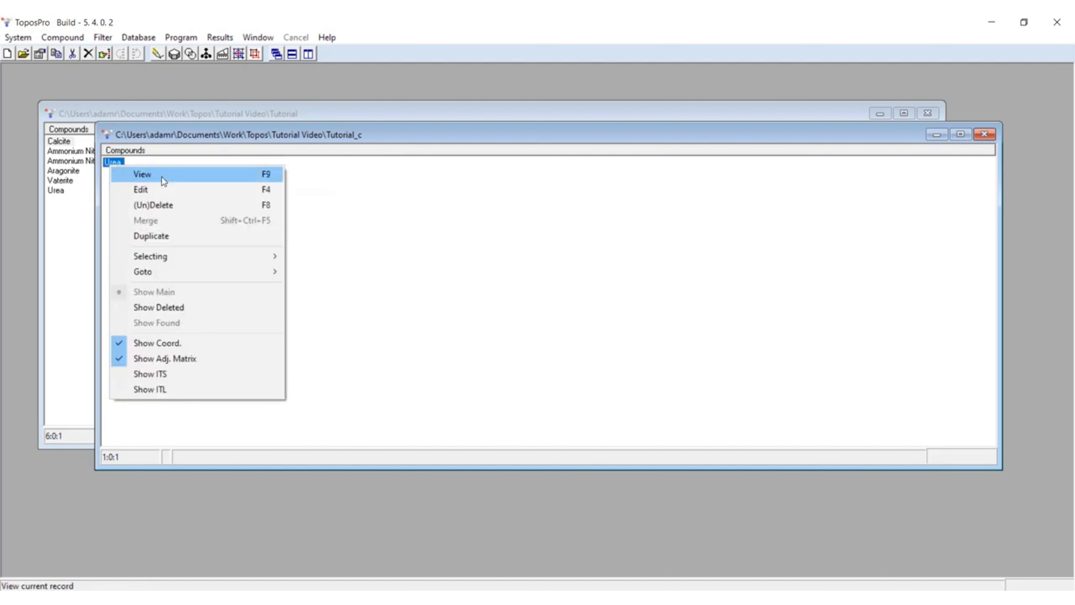
left_click(161, 177)
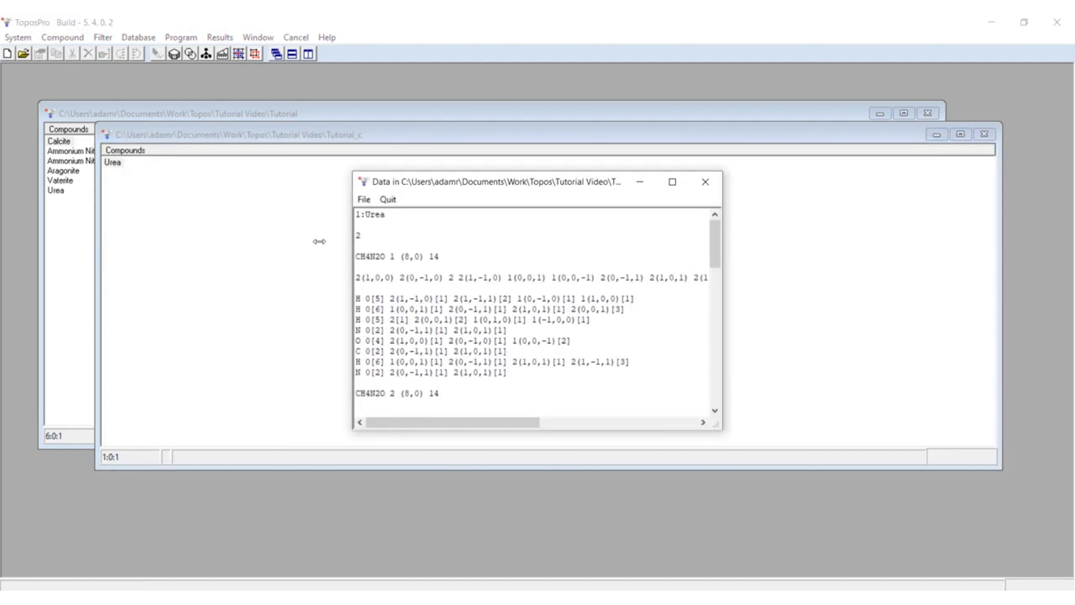
left_click_drag(352, 430, 162, 521)
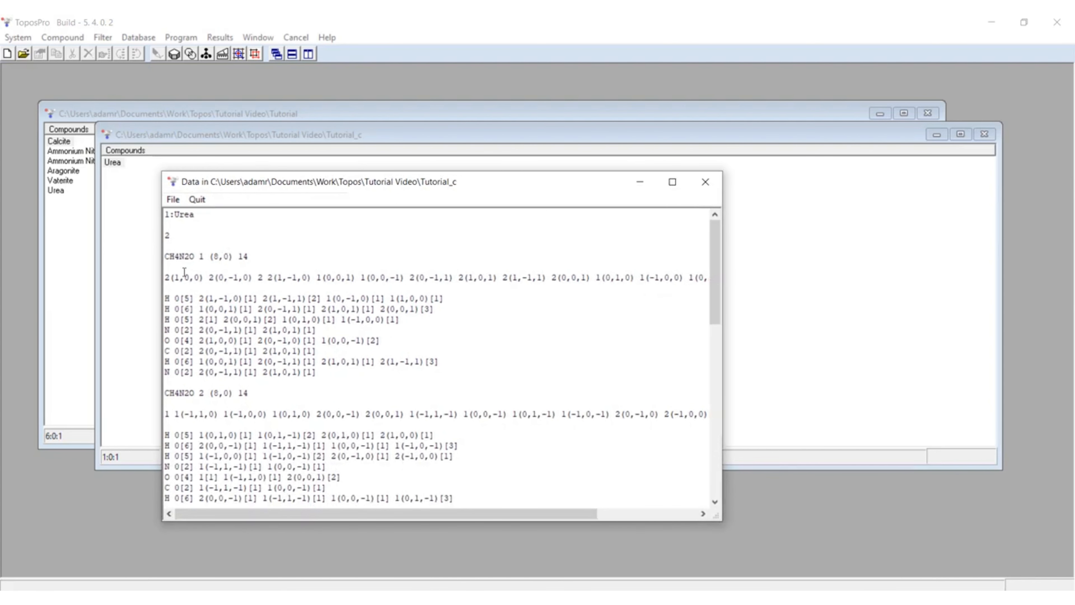
Step: Examine the coordination counts and neighbour lists of both CH4N2O molecules in the urea data window, and close it
left_click_drag(240, 257, 252, 256)
left_click_drag(165, 258, 196, 256)
left_click_drag(165, 393, 204, 394)
left_click_drag(165, 279, 595, 289)
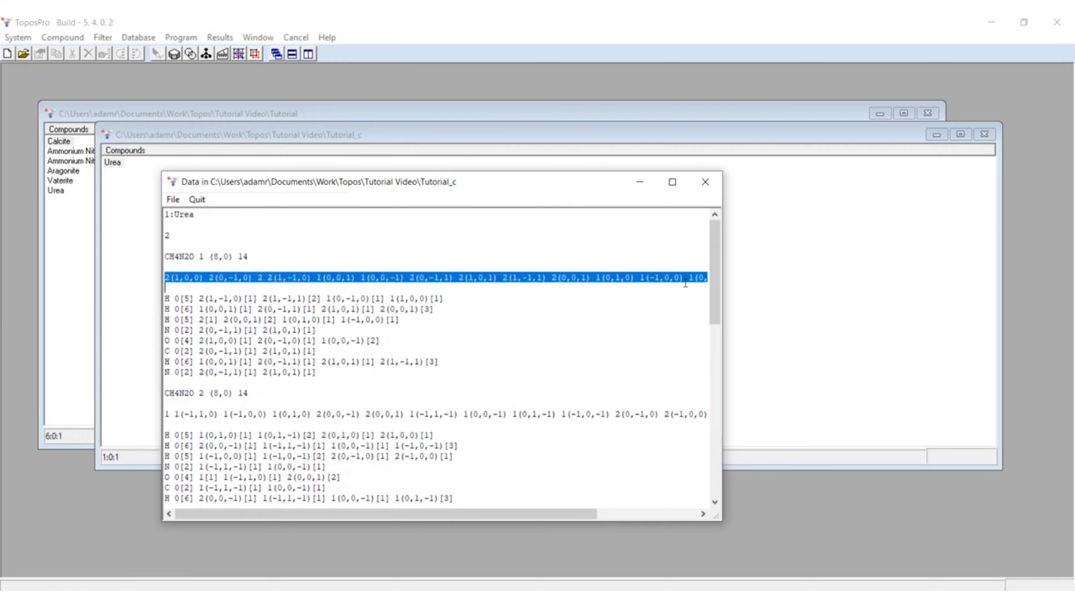
left_click_drag(166, 257, 269, 259)
left_click(306, 269)
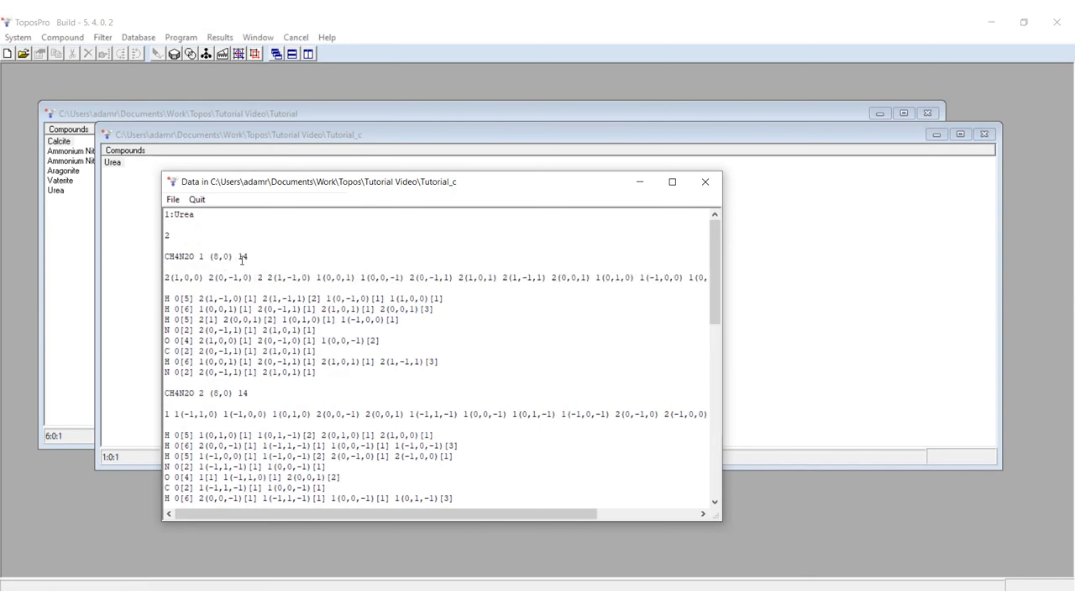
left_click_drag(165, 278, 284, 279)
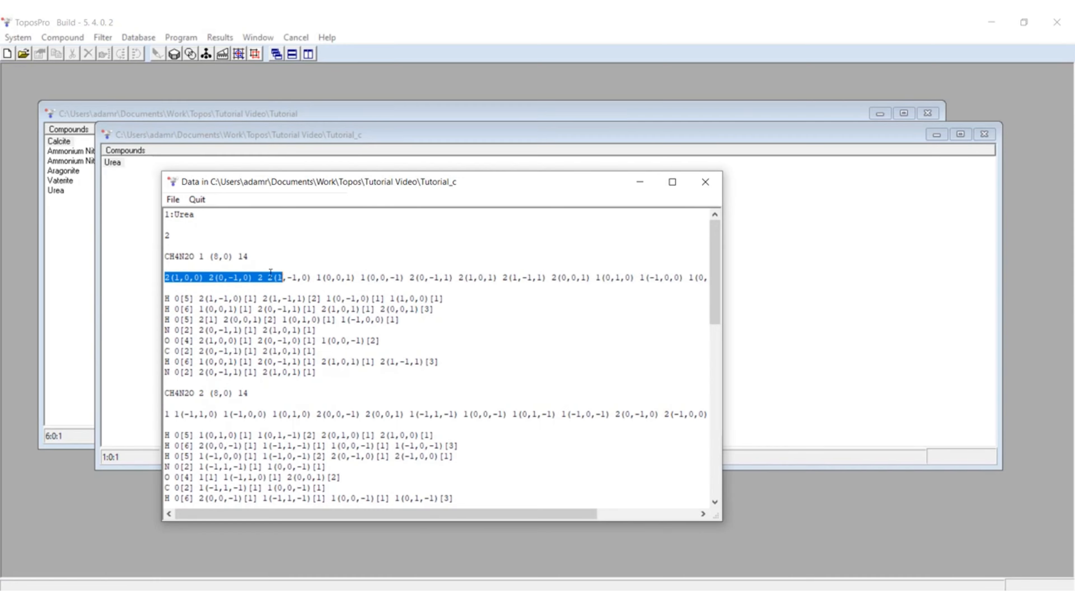
left_click(259, 259)
double_click(244, 256)
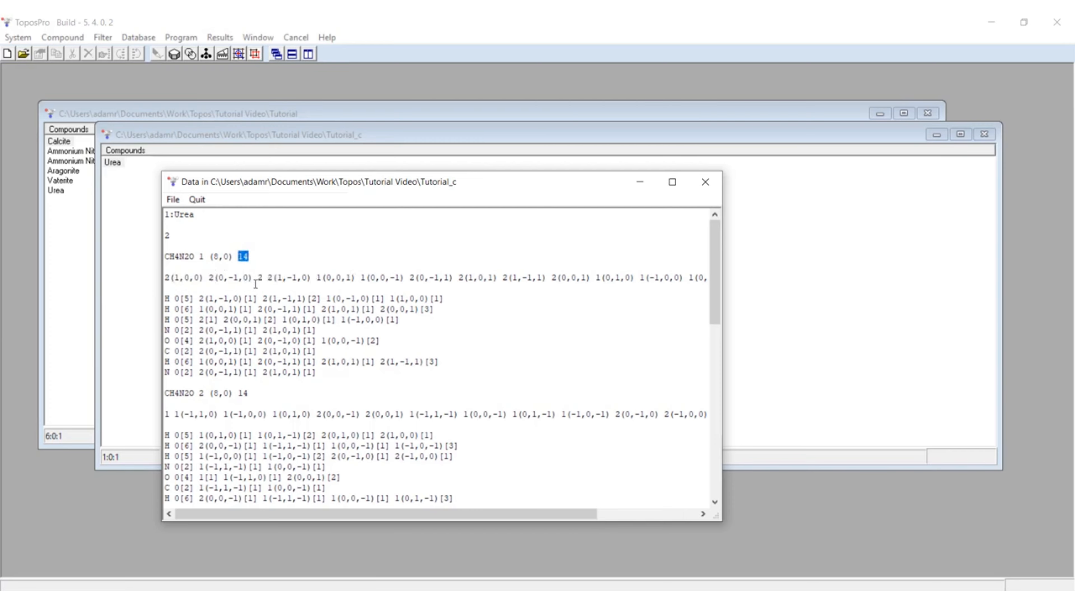
left_click(249, 289)
scroll(215, 304, "down", 1)
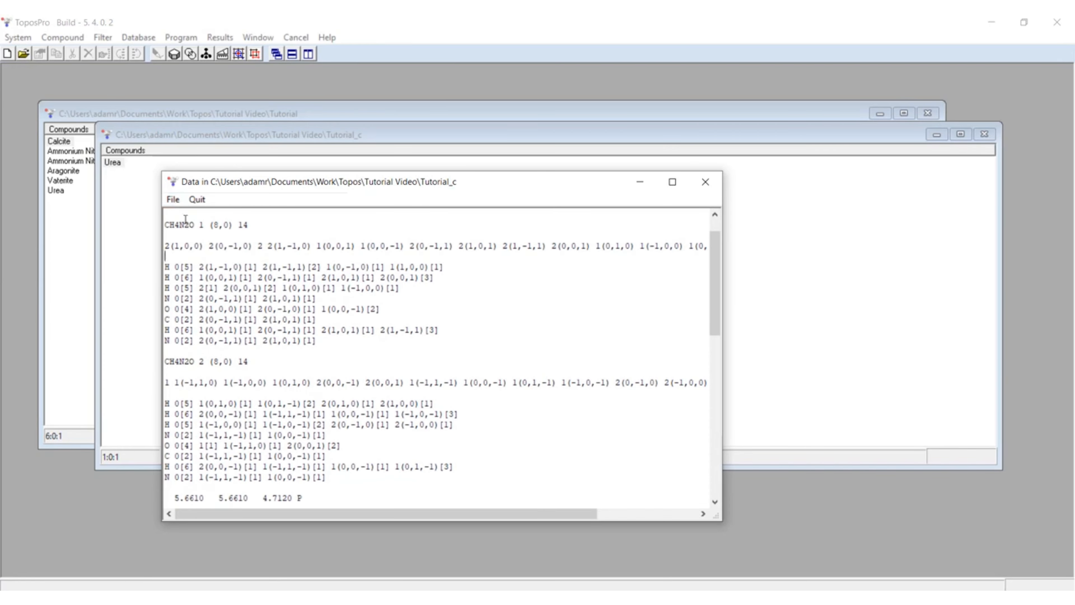
scroll(240, 263, "up", 1)
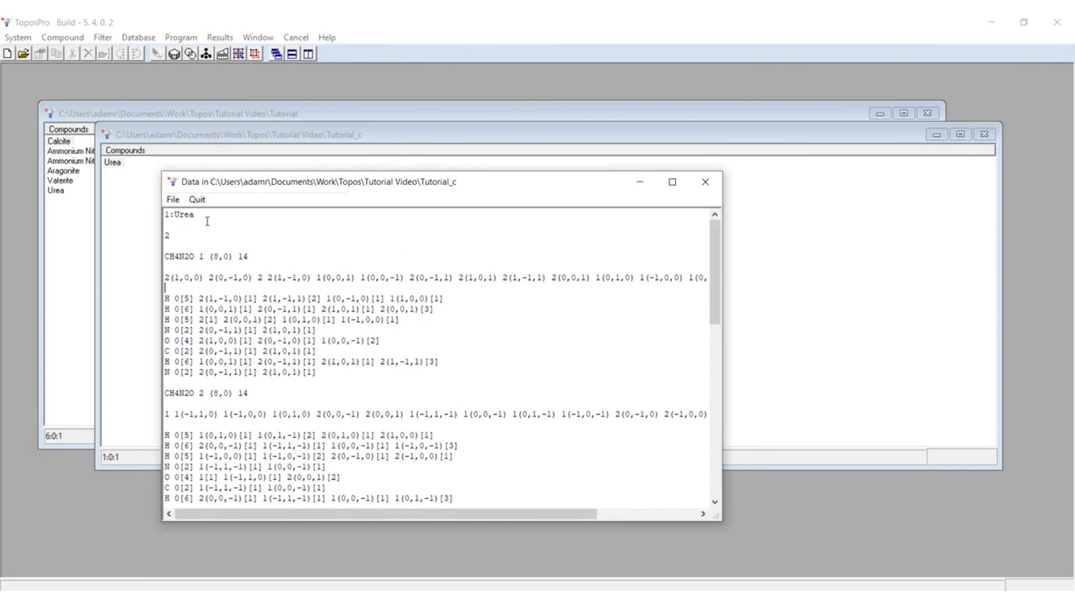
left_click_drag(165, 277, 586, 287)
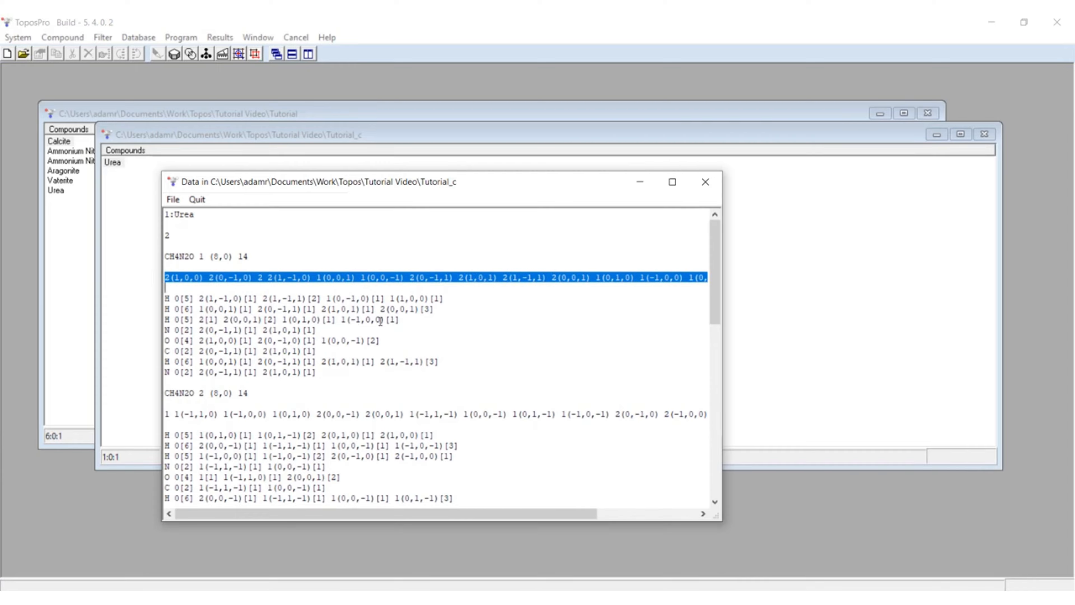
left_click(704, 183)
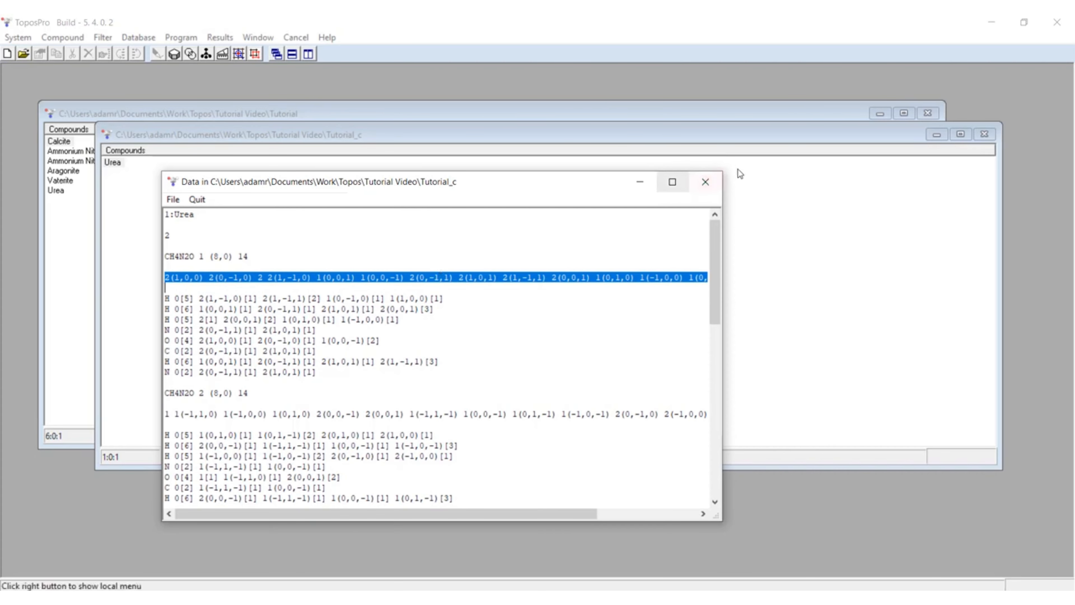
left_click(709, 186)
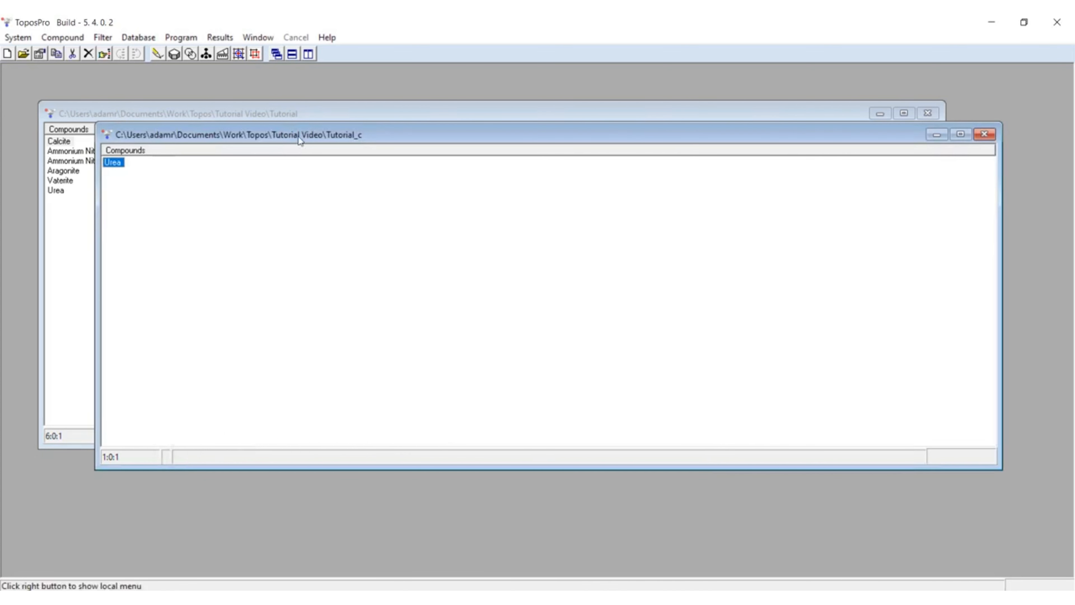
Step: Export the Tutorial_c database in the Crystal Growth text format to the Tutorial Video folder as Urea_14
left_click(148, 34)
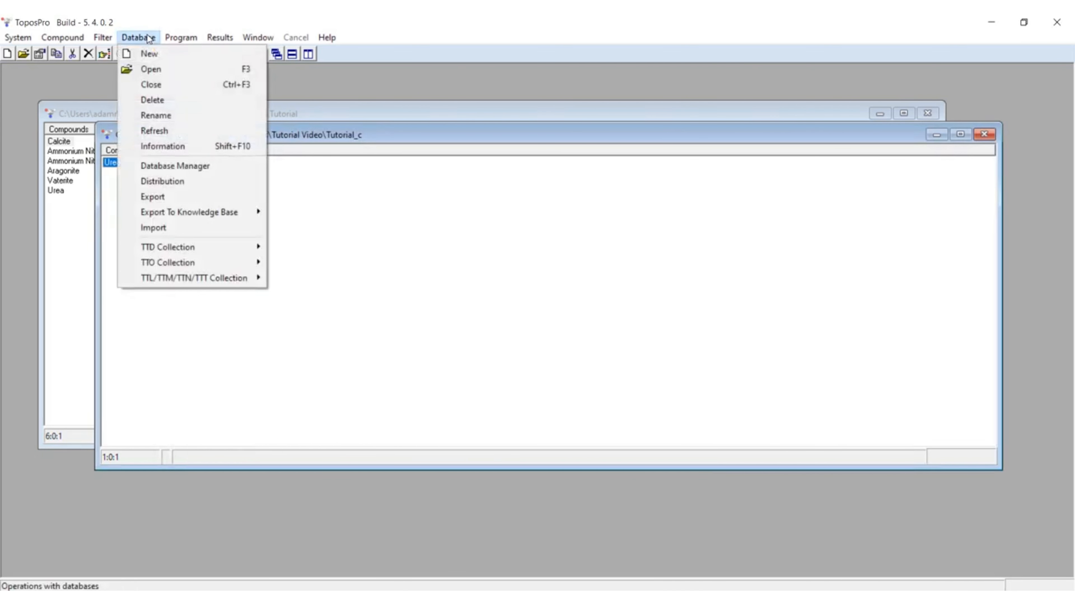
left_click(155, 196)
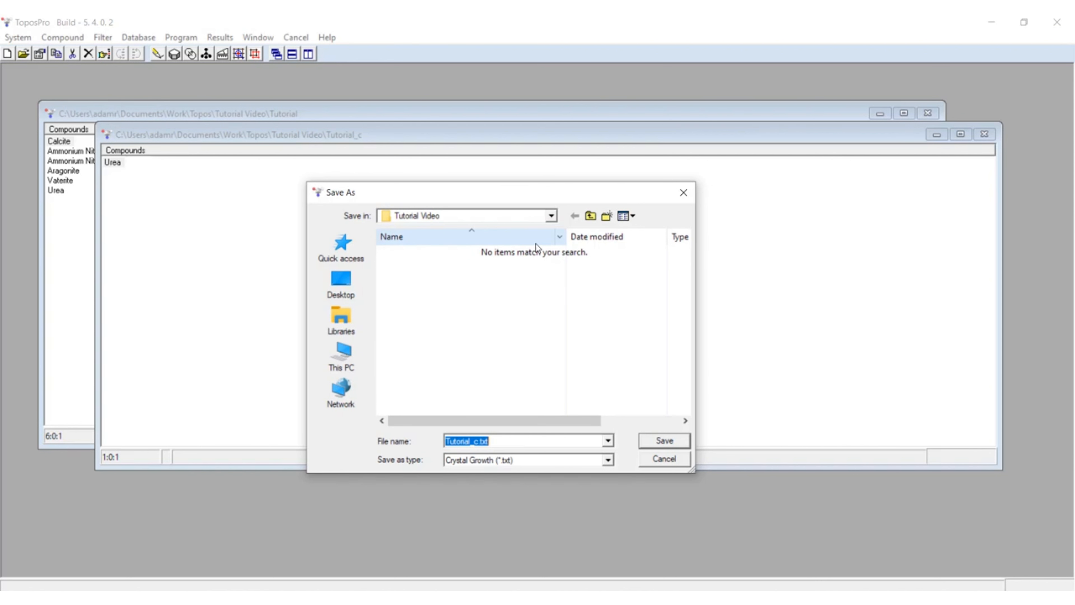
type("Urea_14")
key("Return")
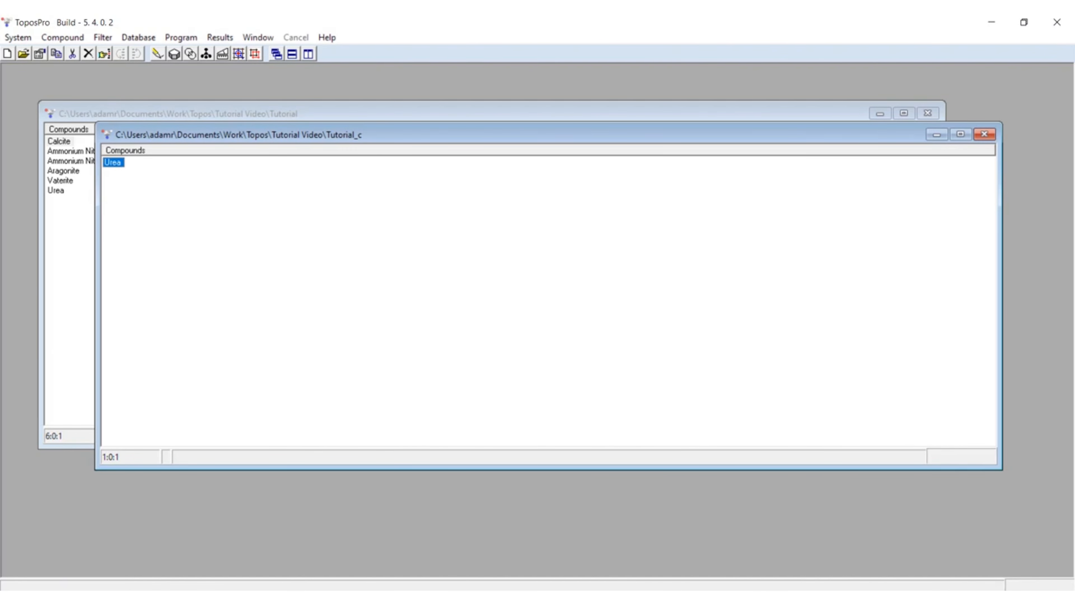
Step: Switch to the Tutorial Video folder in File Explorer and open Urea_14.txt and Urea_14_bonds.txt together in Notepad++
left_click(97, 598)
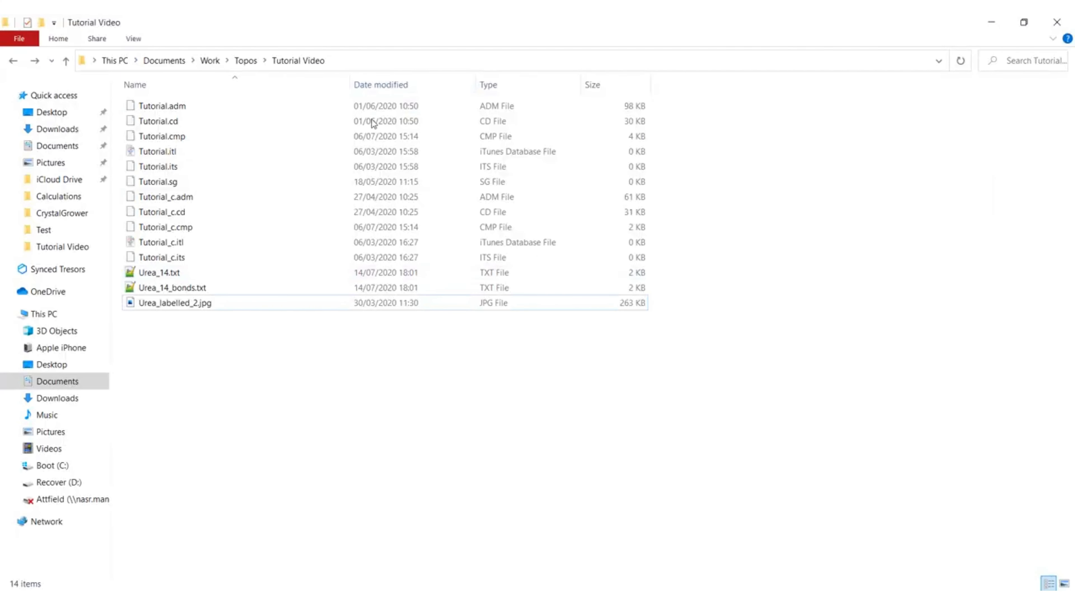
left_click(164, 287)
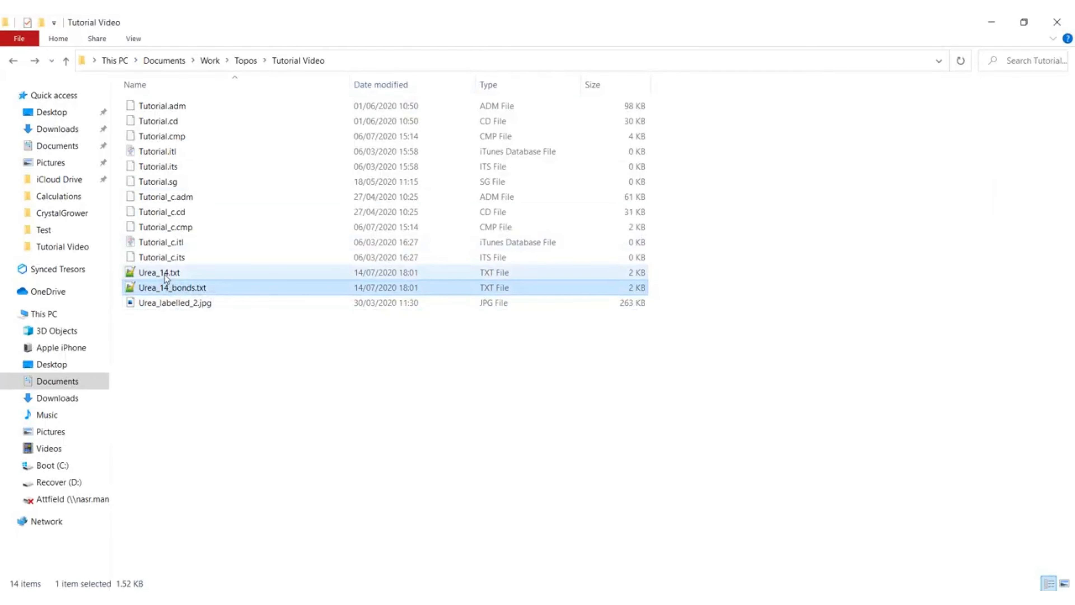
left_click(213, 274, "ctrl")
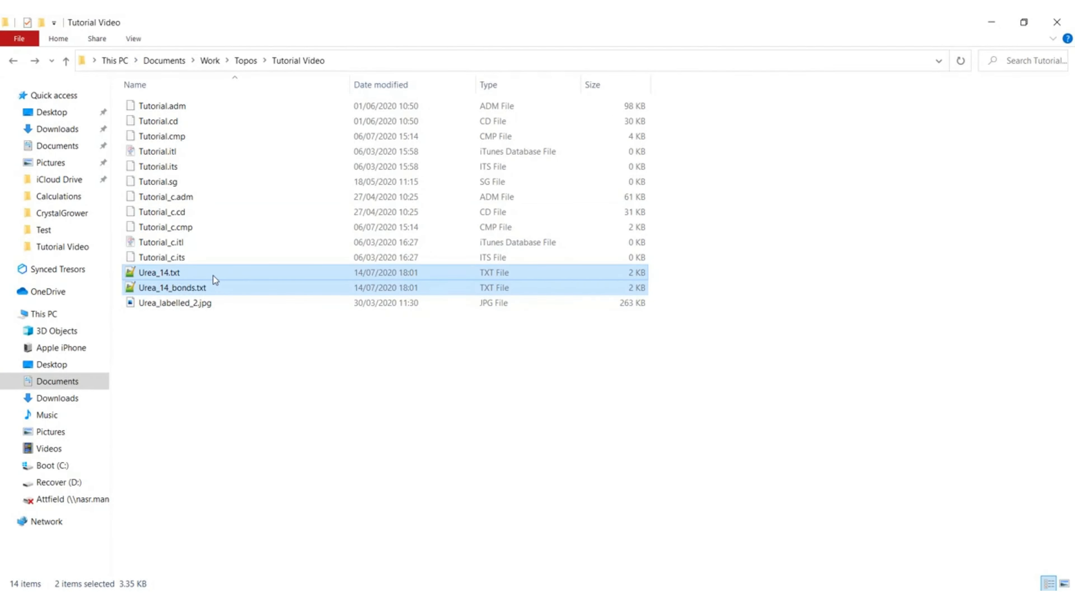
right_click(178, 274)
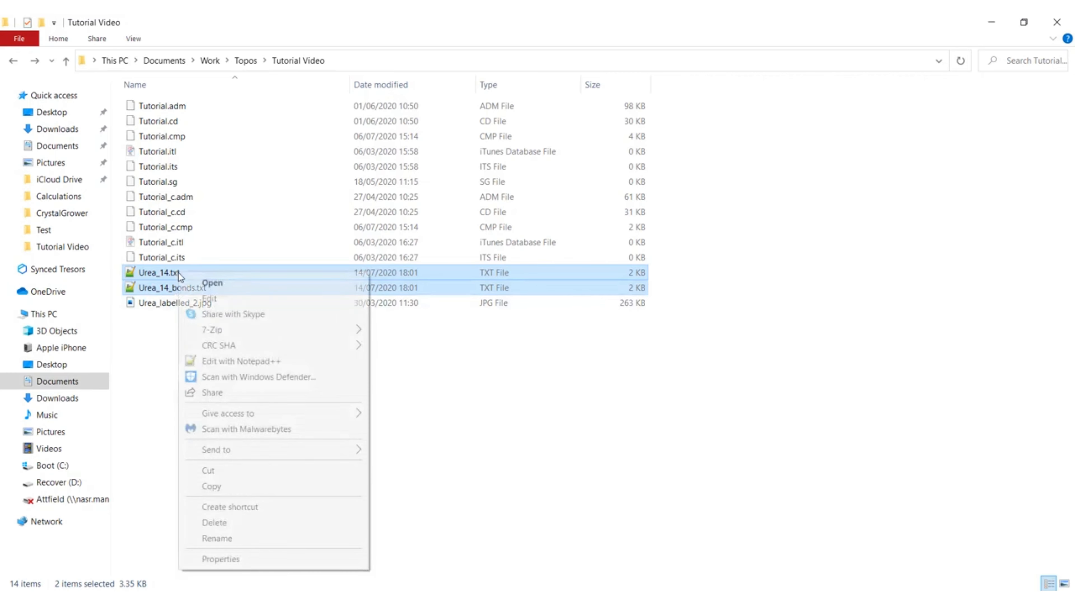
left_click(247, 365)
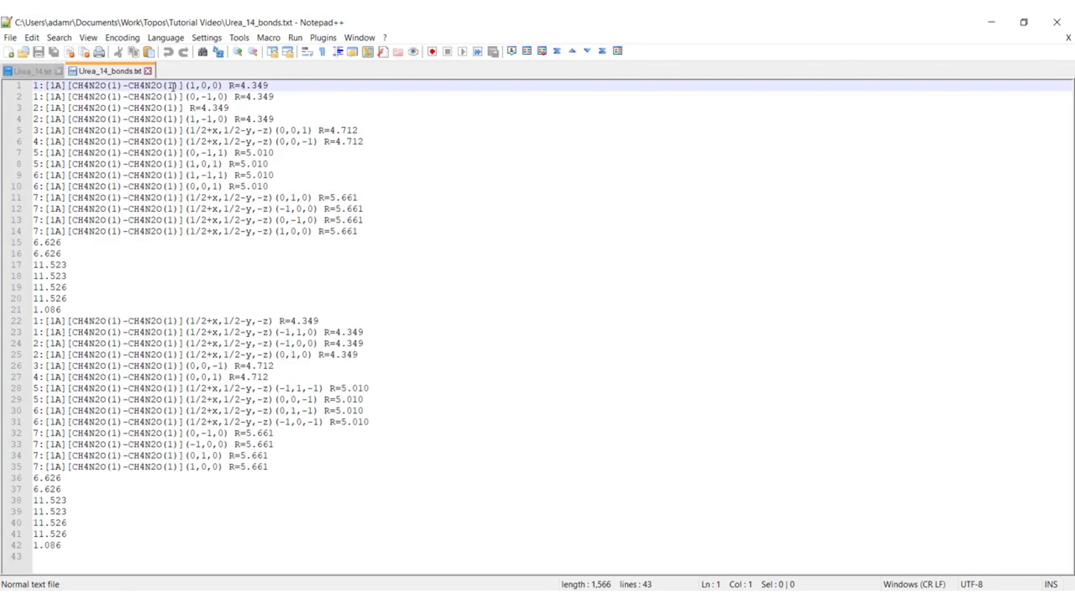
Step: Move Urea_14.txt to a second view so that it sits side by side with Urea_14_bonds.txt
left_click(32, 70)
left_click_drag(32, 71, 70, 158)
left_click(117, 165)
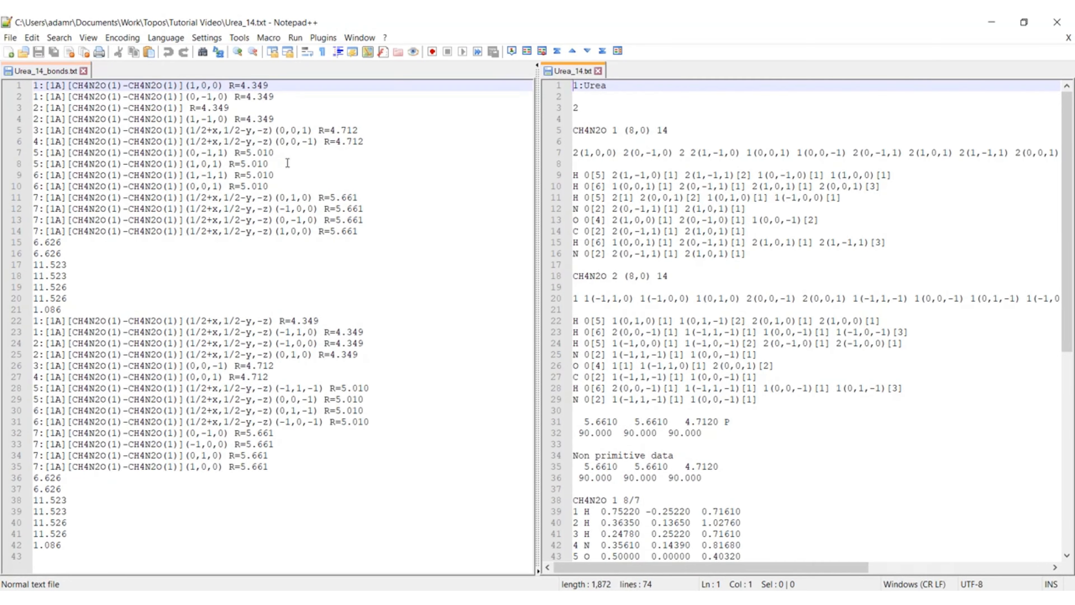
Step: Compare the contact lines of Urea_14_bonds.txt with the neighbour count of the first CH4N2O molecule in Urea_14.txt
left_click_drag(36, 89, 284, 85)
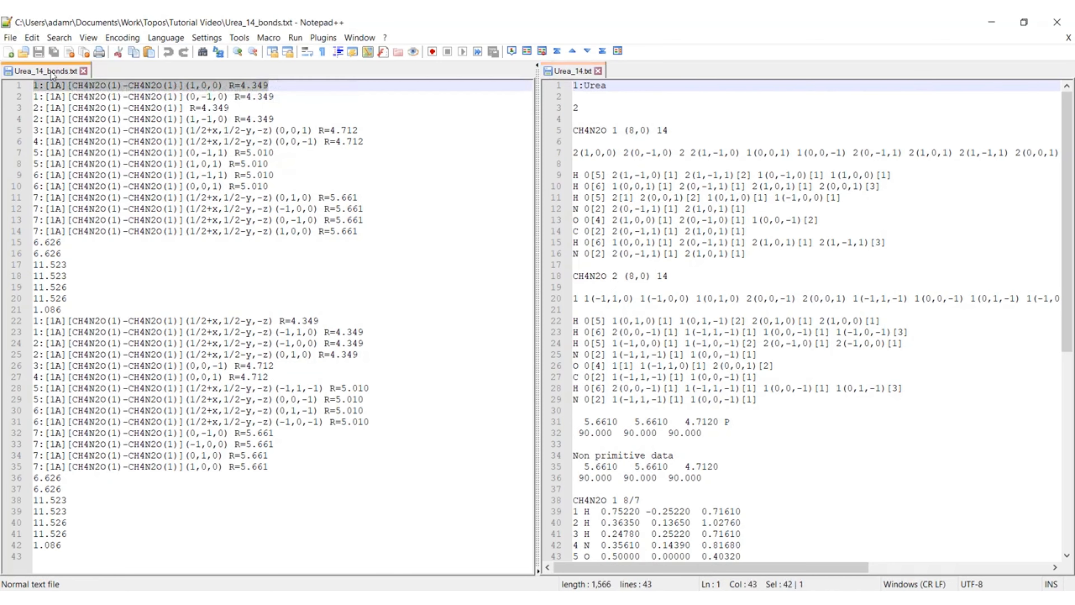
left_click_drag(257, 119, 263, 119)
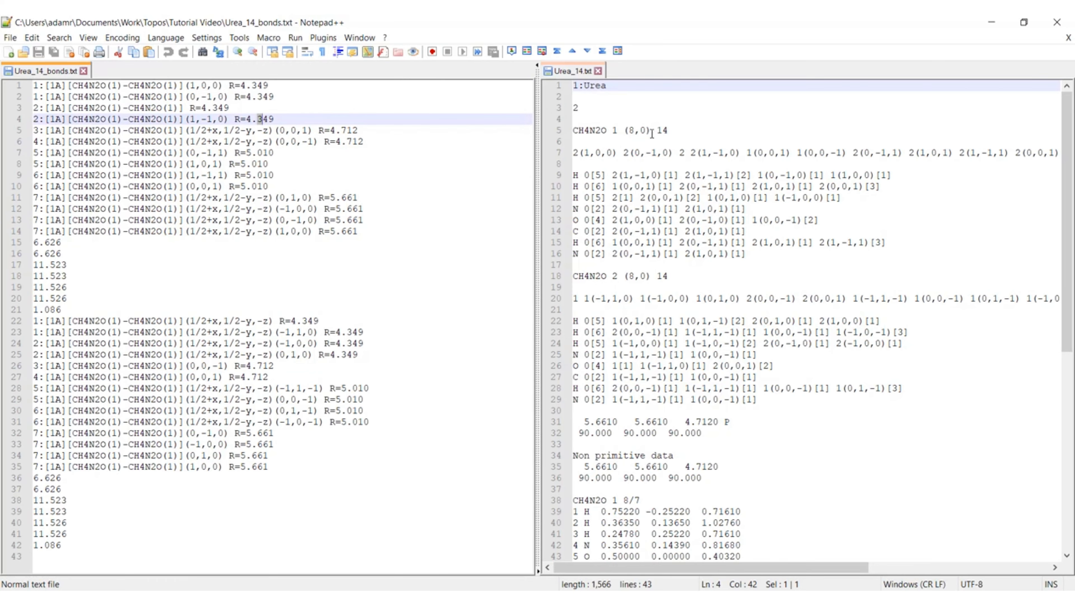
double_click(660, 129)
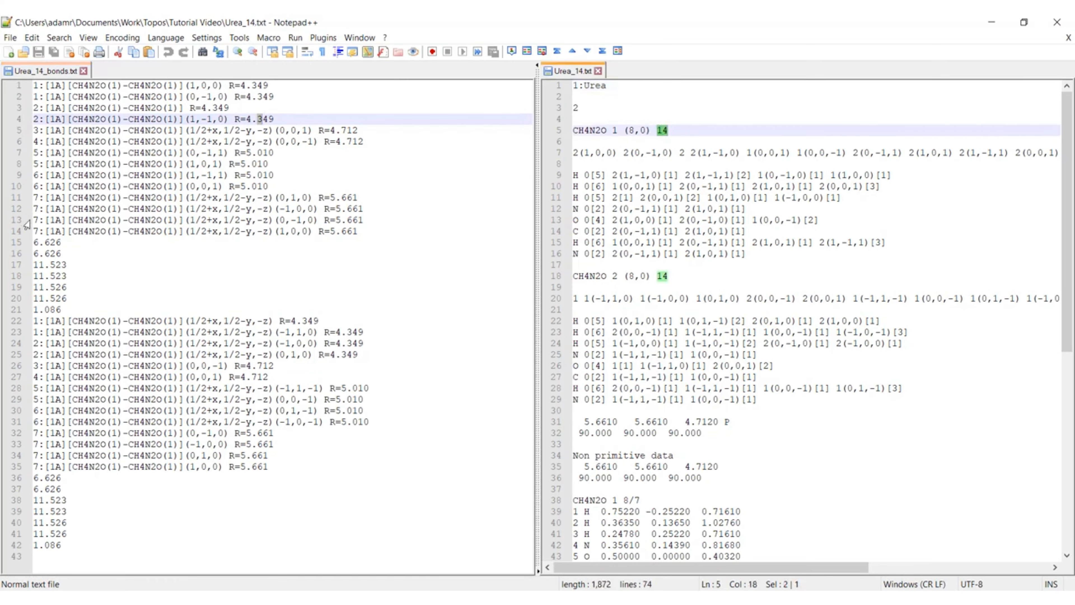
left_click(26, 230)
left_click(26, 219)
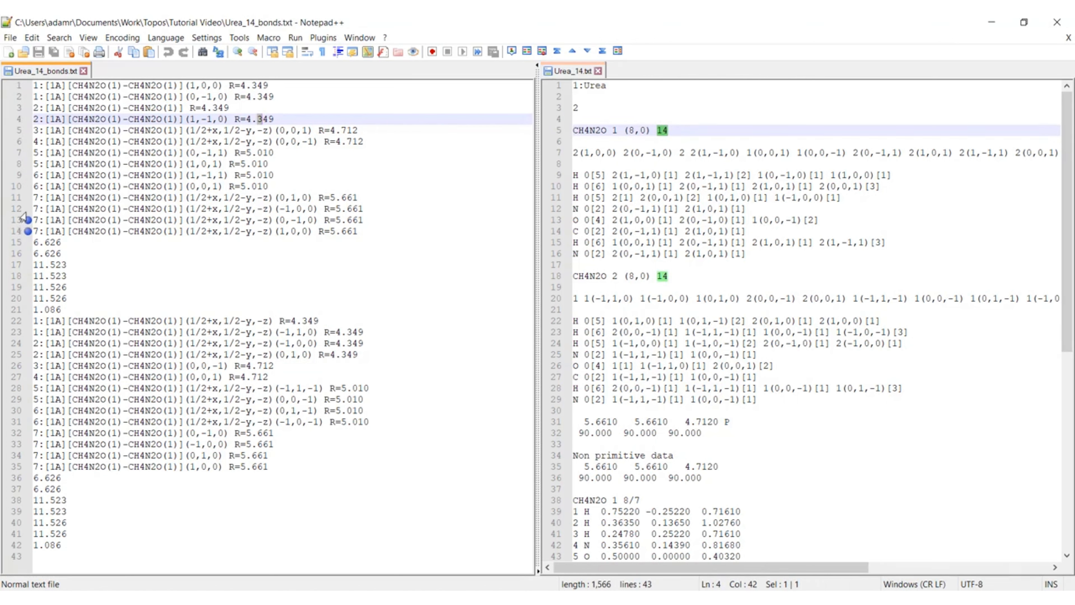
left_click(26, 208)
left_click(26, 197)
left_click(17, 186)
left_click(18, 197)
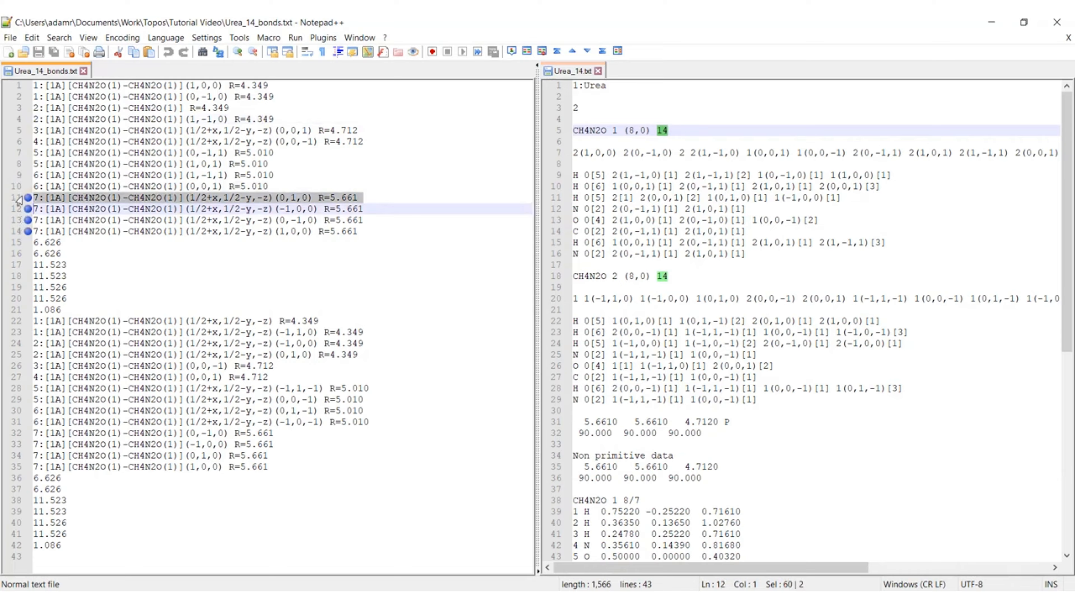
left_click(26, 198)
left_click(27, 209)
left_click(26, 219)
left_click(26, 230)
left_click(127, 231)
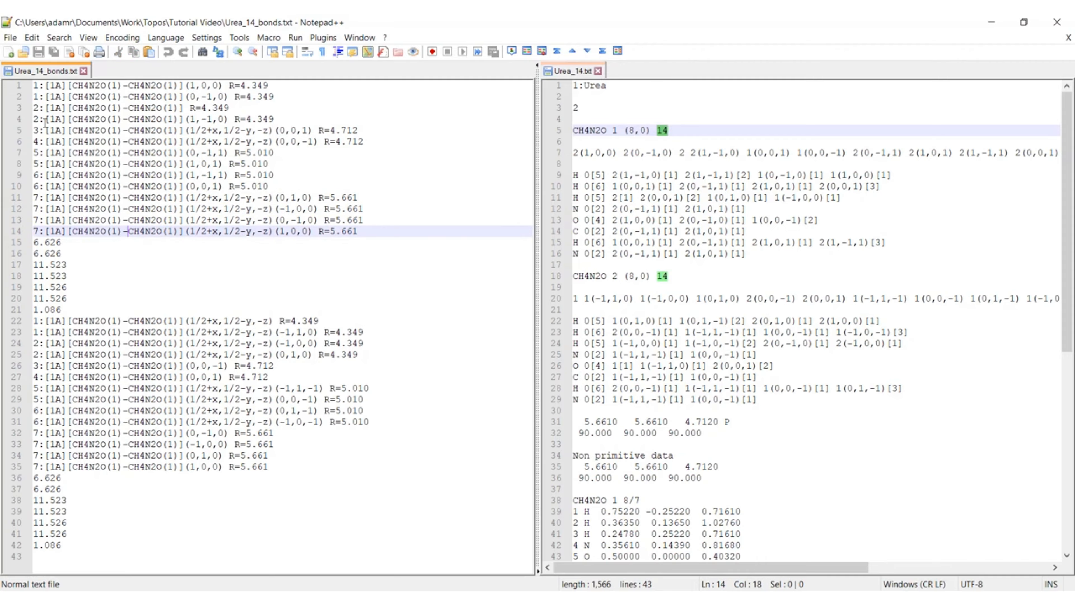
Step: Examine the interaction numbers at the start of lines 1 to 14 in Urea_14_bonds.txt, from type 1 to type 7
left_click(36, 87)
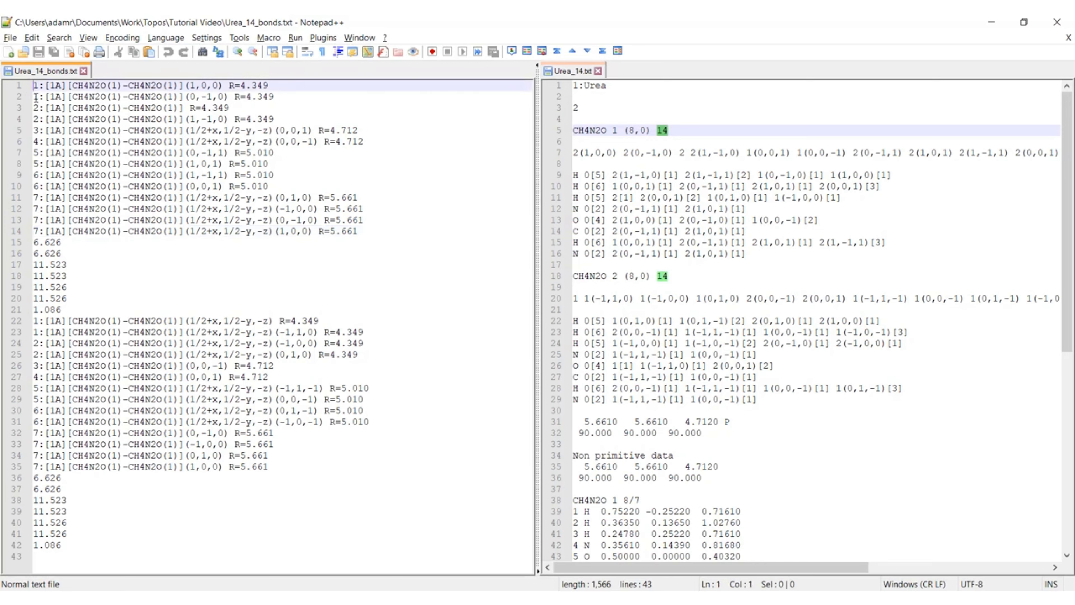
left_click(39, 98, "alt+shift")
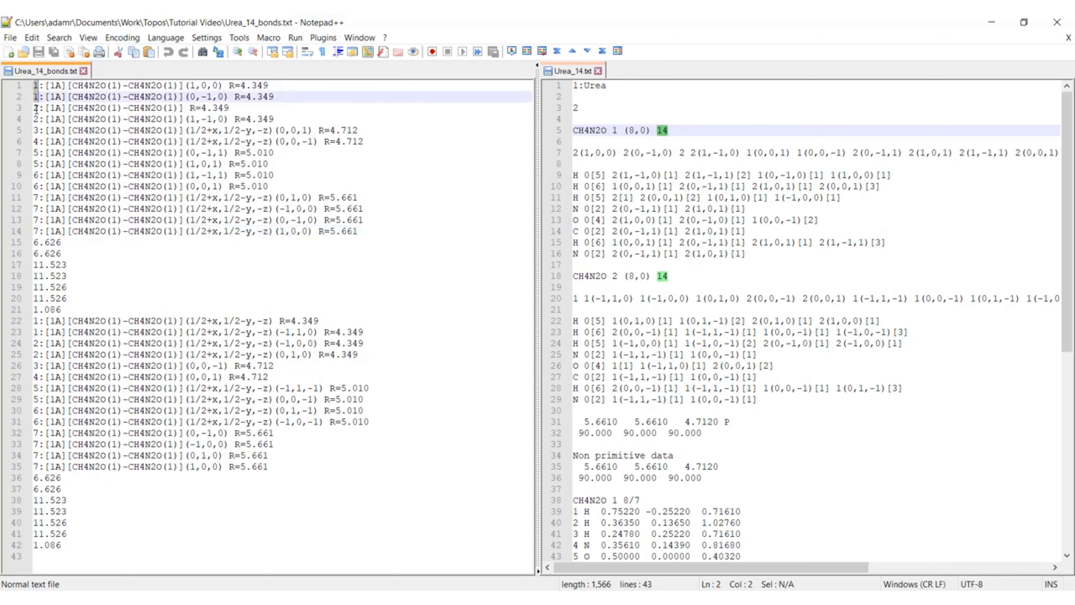
left_click(34, 108)
left_click(39, 119, "alt+shift")
left_click(38, 130)
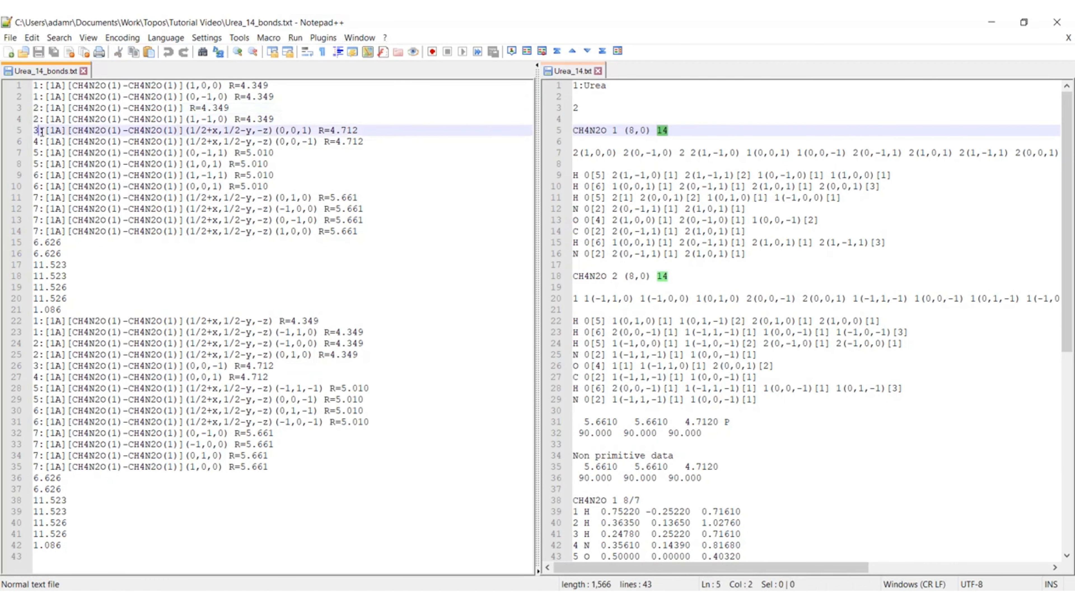
left_click(38, 141)
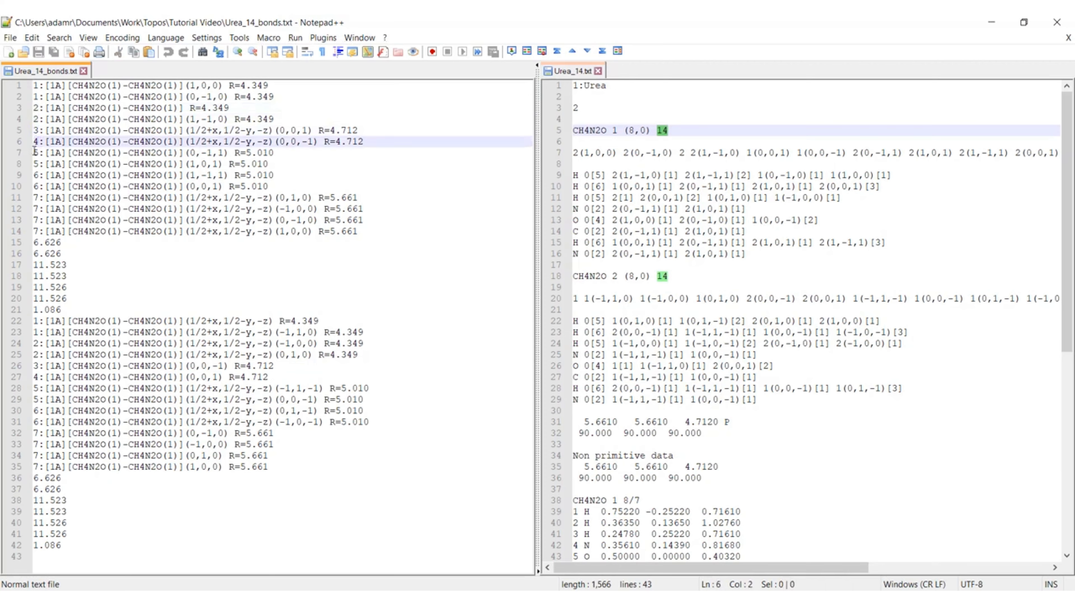
left_click(37, 152)
left_click(39, 164, "alt+shift")
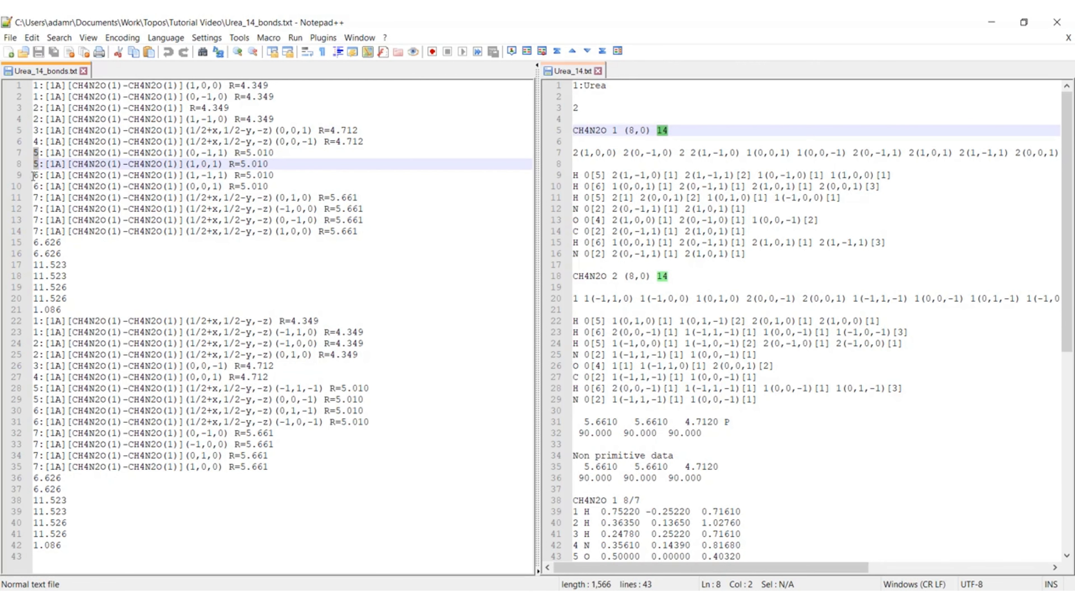
left_click(34, 175)
left_click(36, 186)
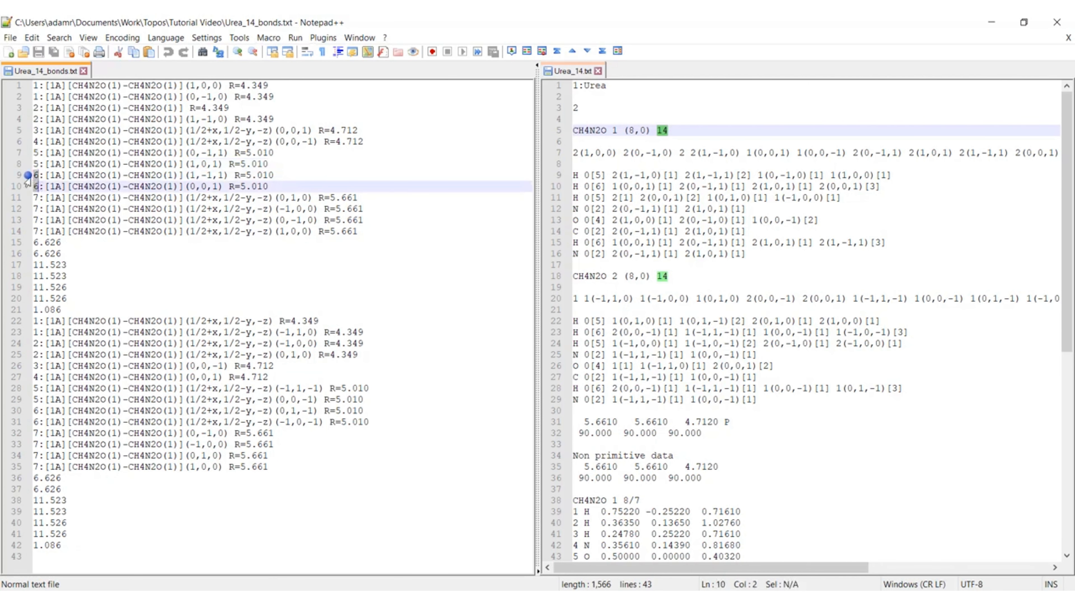
left_click(37, 198)
left_click(36, 231)
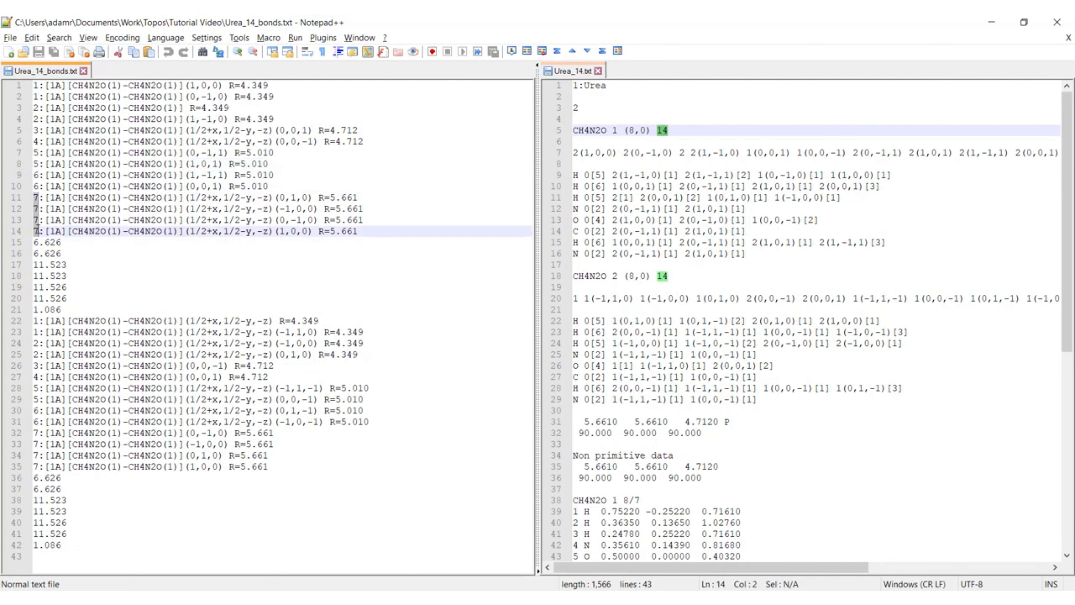
Step: Inspect the type 7 contacts on lines 11 to 14 of Urea_14_bonds.txt, and highlight the 1A label on line 1
left_click(110, 231)
left_click_drag(359, 231, 28, 199)
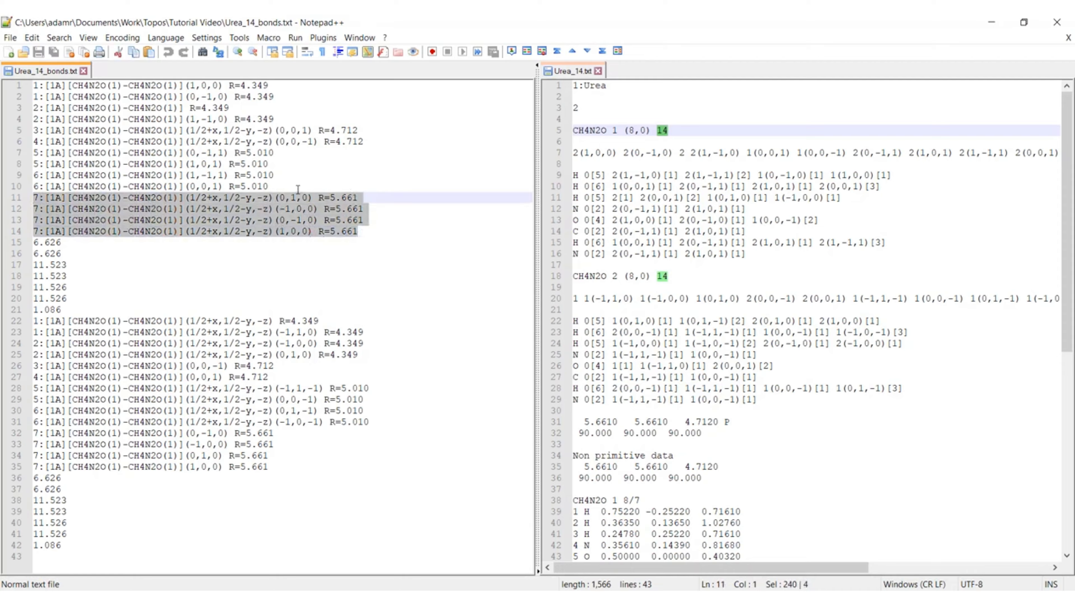
left_click(315, 174)
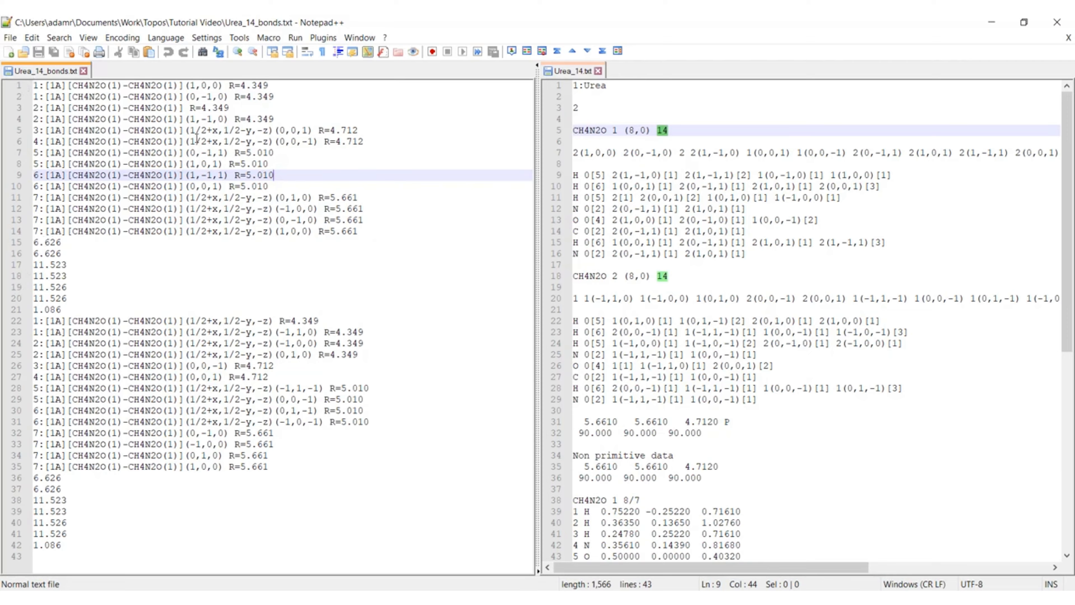
left_click(44, 87)
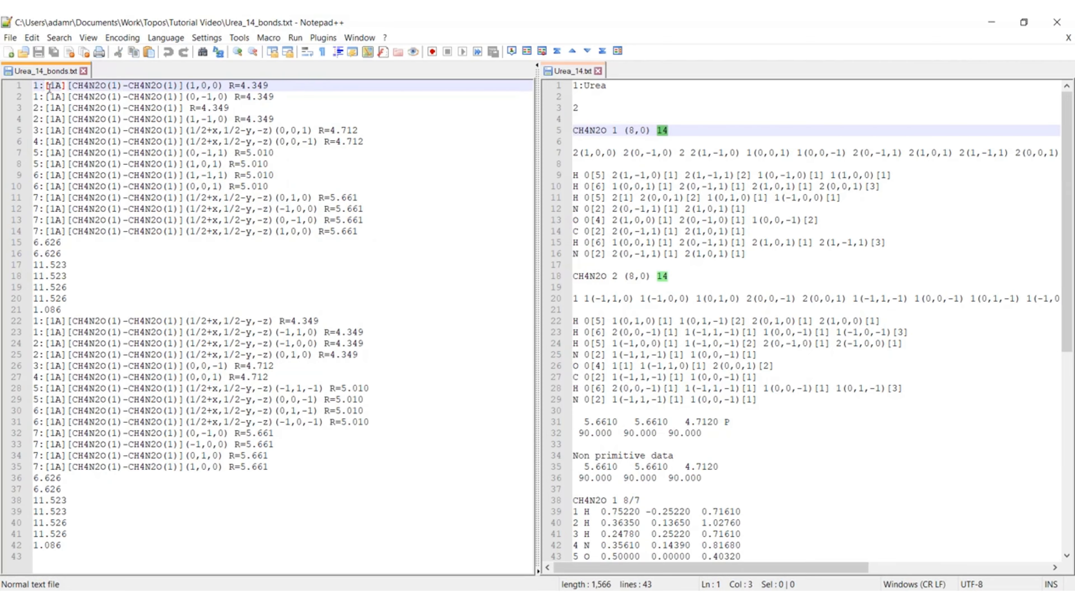
left_click_drag(49, 87, 61, 87)
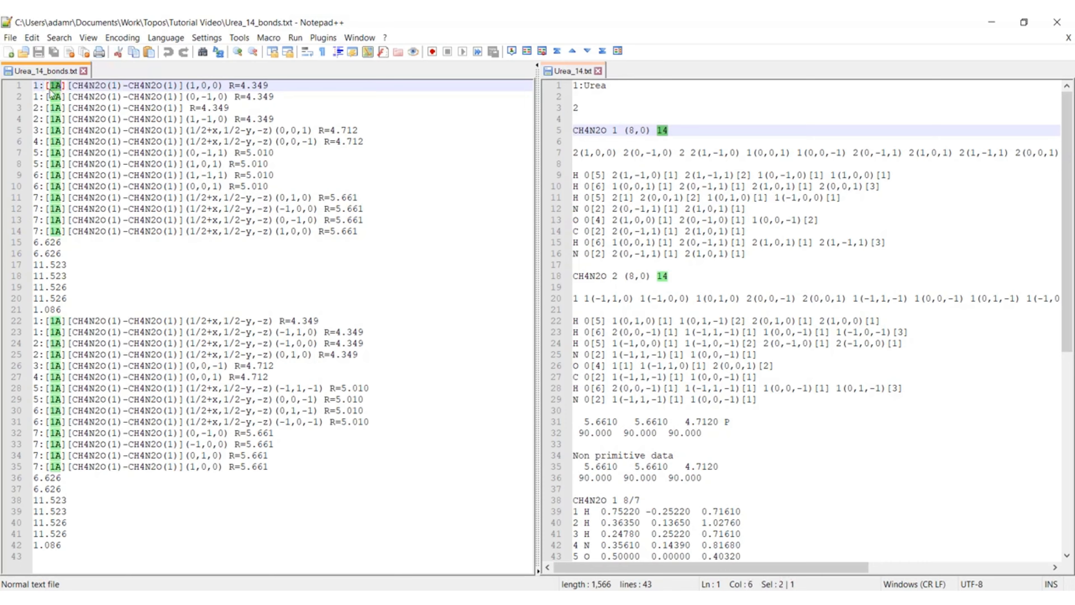
Step: Examine the 1A label in the first brackets on line 1 of Urea_14_bonds.txt
left_click(53, 86)
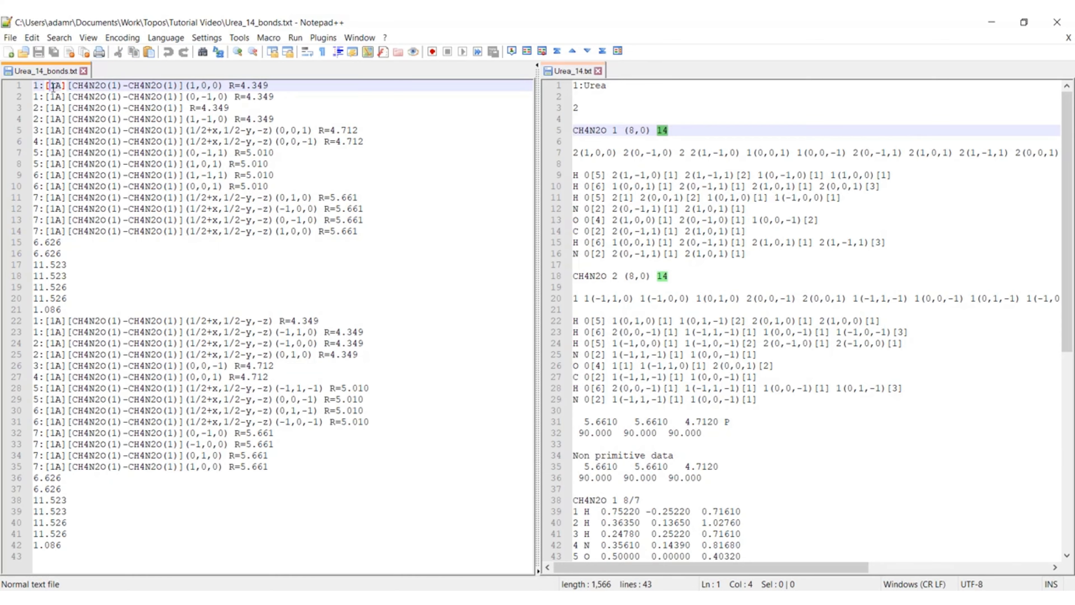
left_click_drag(53, 86, 57, 86)
left_click(55, 86)
left_click_drag(58, 85, 62, 86)
left_click(52, 86)
left_click(59, 86)
left_click_drag(49, 85, 56, 86)
left_click(52, 86)
left_click_drag(56, 86, 56, 86)
left_click(52, 86)
left_click(116, 119)
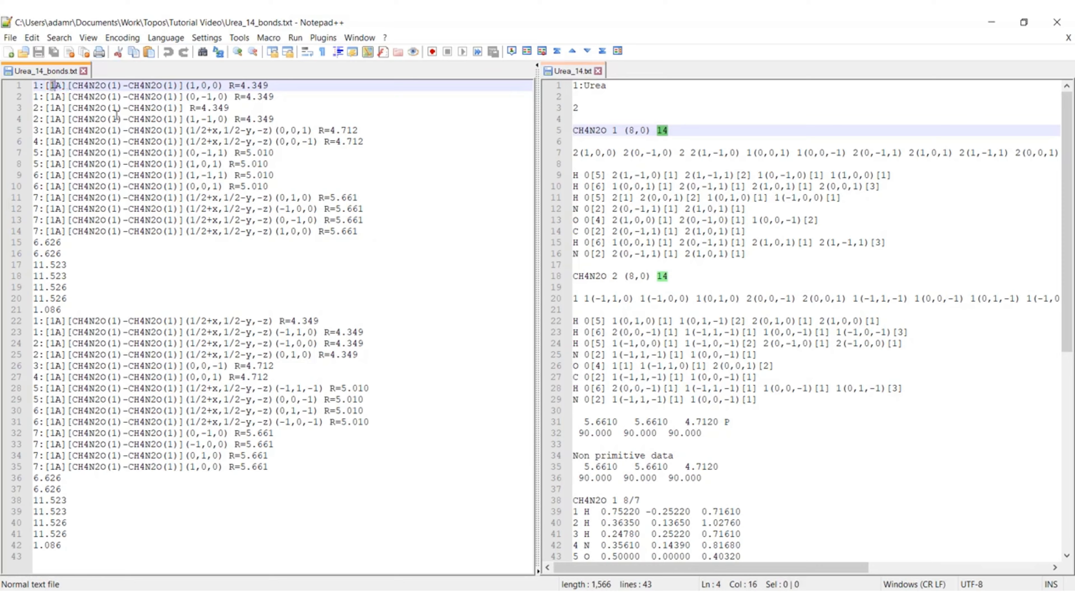
Step: Examine the two bonded CH4N2O(1) molecules on line 1 of Urea_14_bonds.txt, including the number in parentheses after the first formula
left_click(71, 86)
left_click_drag(75, 86, 175, 86)
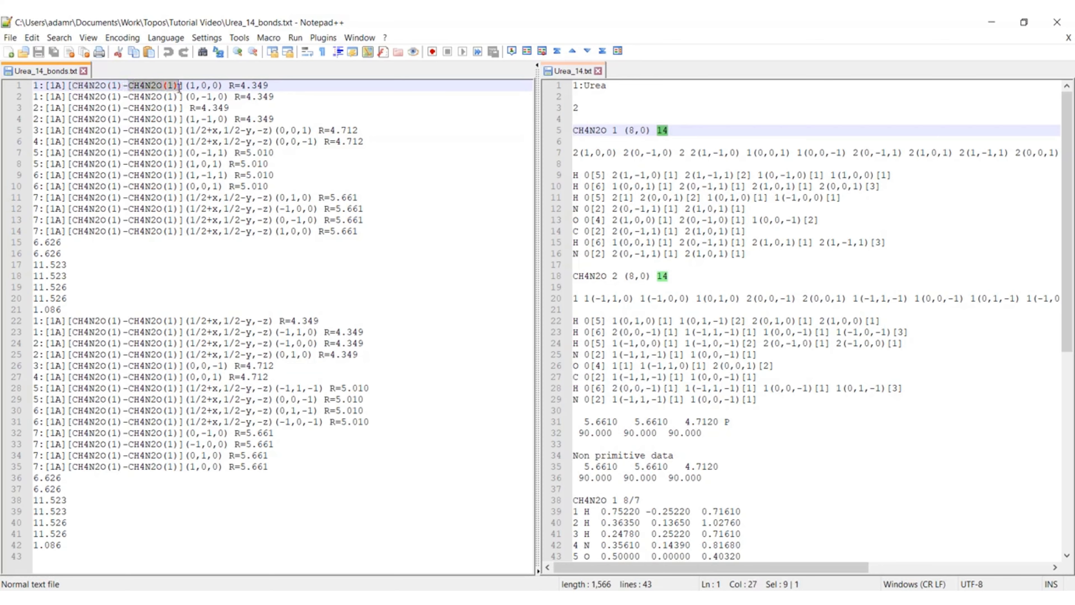
left_click(150, 87)
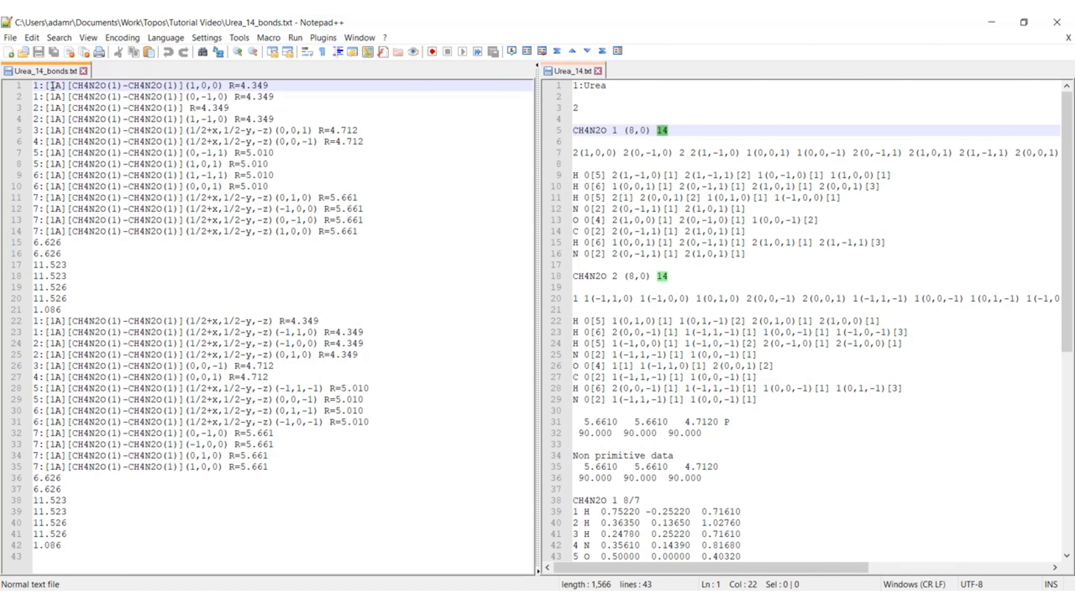
left_click_drag(73, 86, 124, 85)
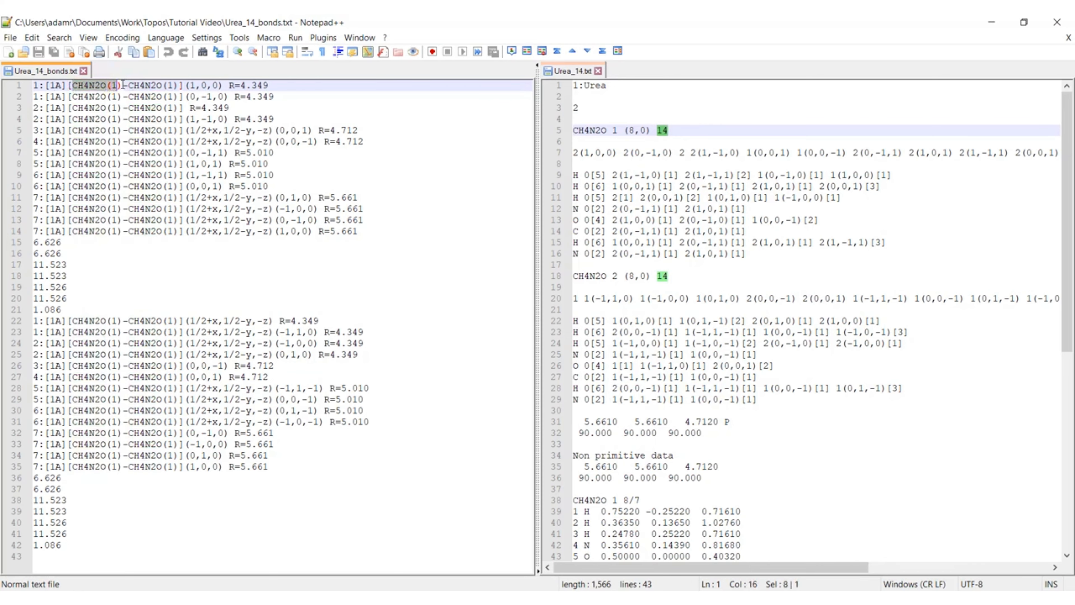
left_click(115, 87)
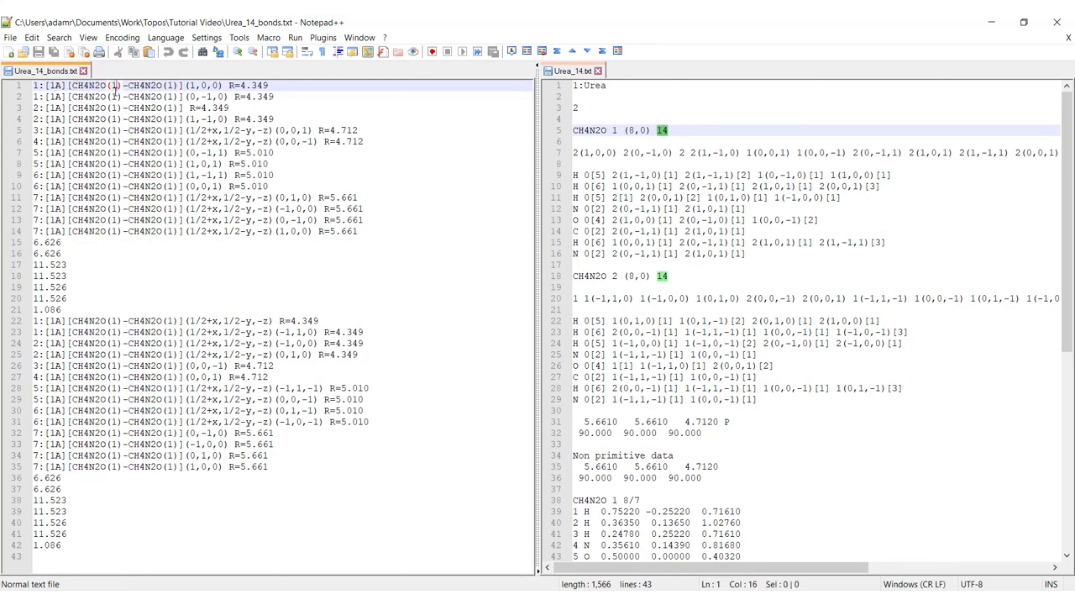
left_click_drag(73, 86, 106, 85)
left_click(127, 87)
left_click(108, 84)
double_click(114, 85)
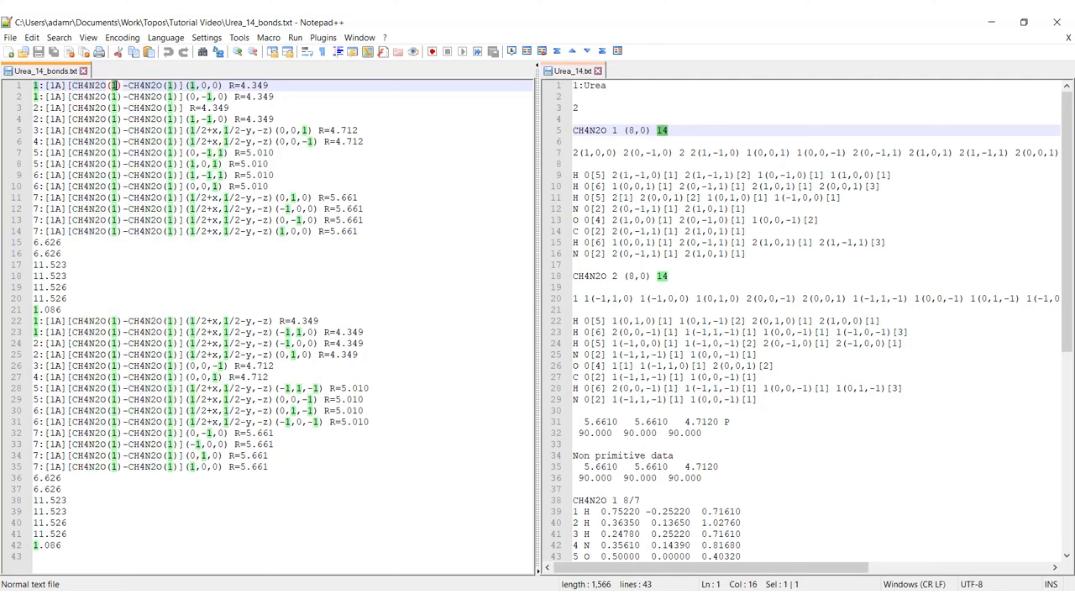
left_click(139, 86)
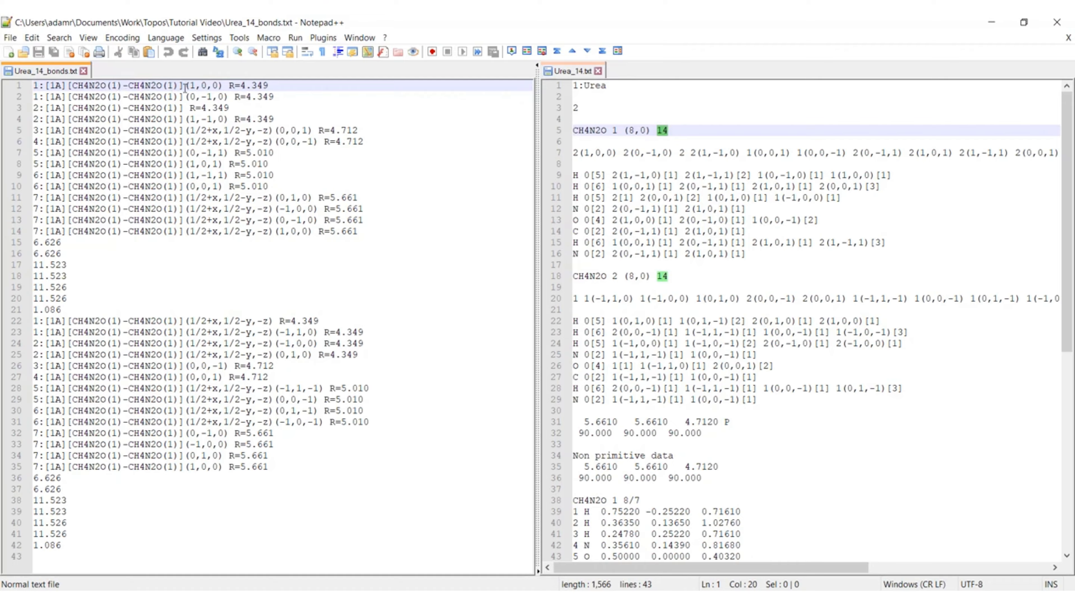
Step: Inspect the (1,0,0) translation of the second molecule and the R distance on line 1 of Urea_14_bonds.txt
left_click_drag(186, 85, 223, 85)
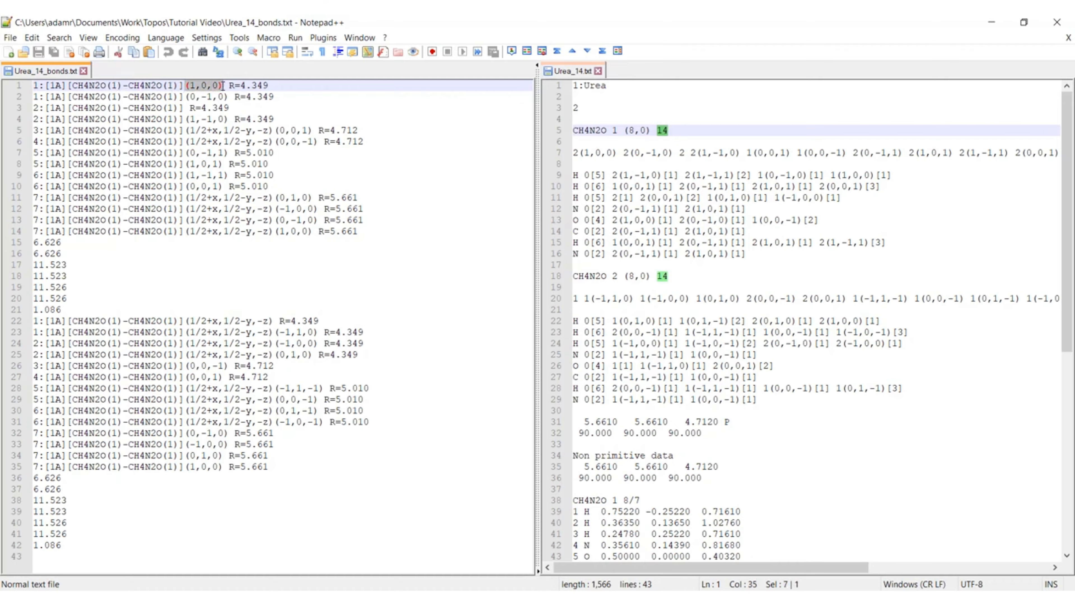
left_click(223, 85)
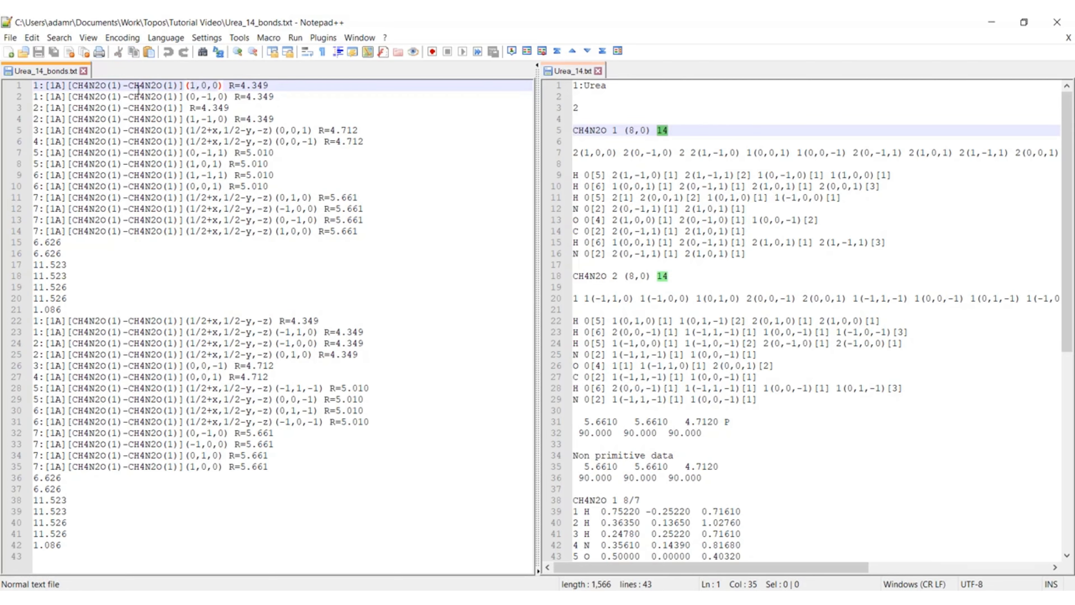
left_click(128, 85)
left_click_drag(129, 85, 276, 85)
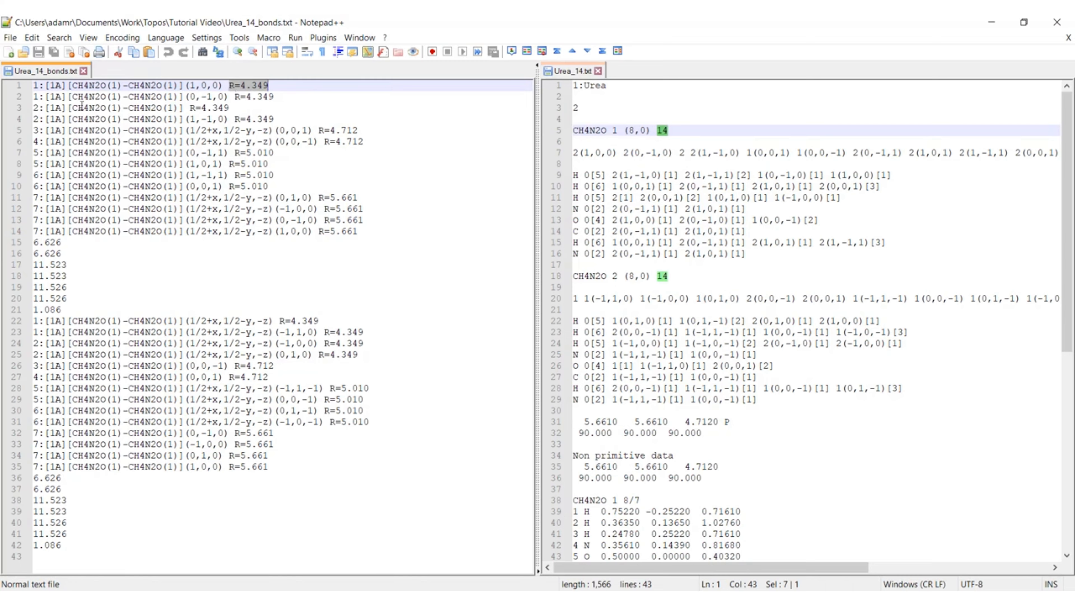
Step: Compare the contact on line 1 of Urea_14_bonds.txt with the first neighbour, 2(1,0,0), on line 7 of Urea_14.txt
left_click_drag(34, 85, 279, 83)
left_click_drag(576, 153, 616, 154)
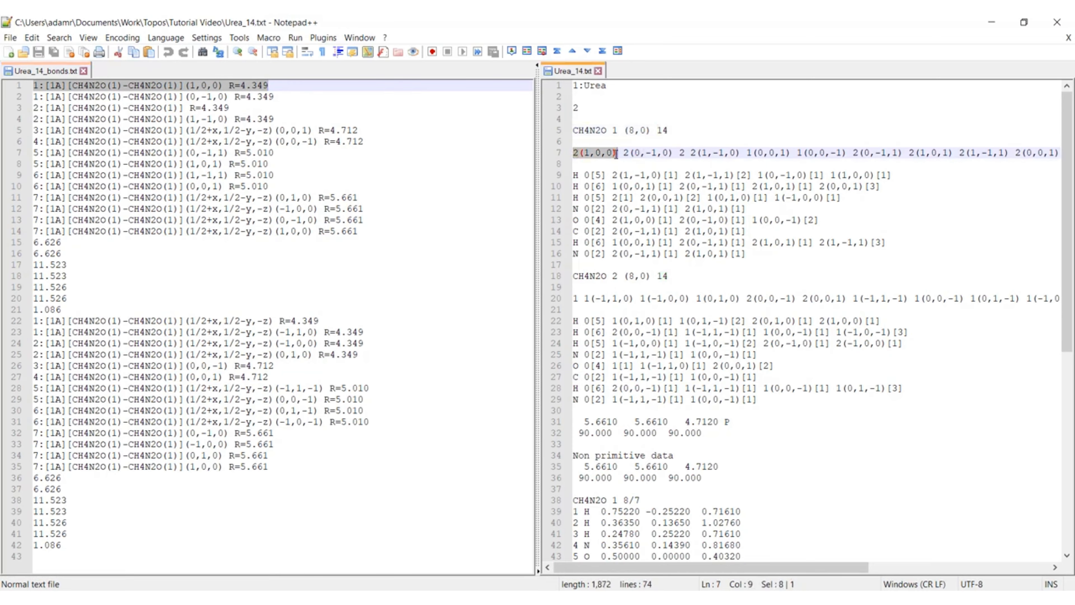
left_click(594, 154)
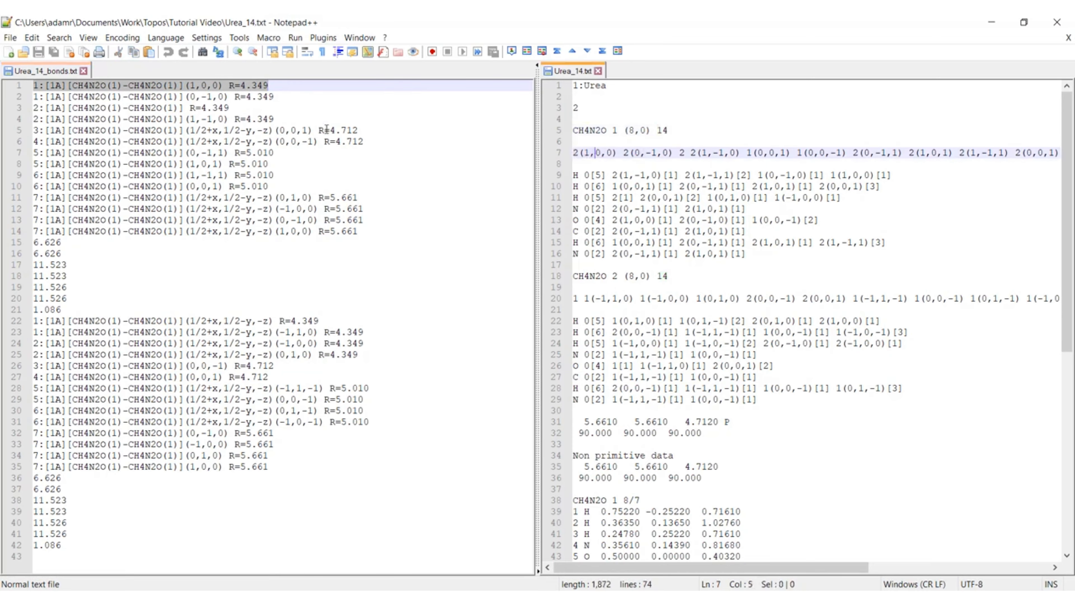
left_click(34, 86)
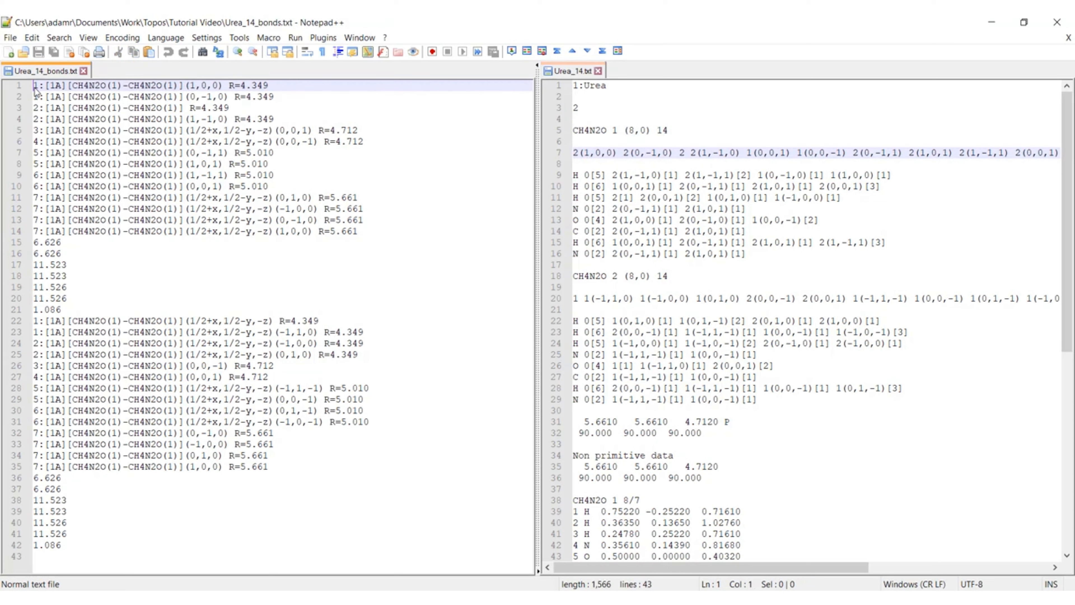
double_click(576, 153)
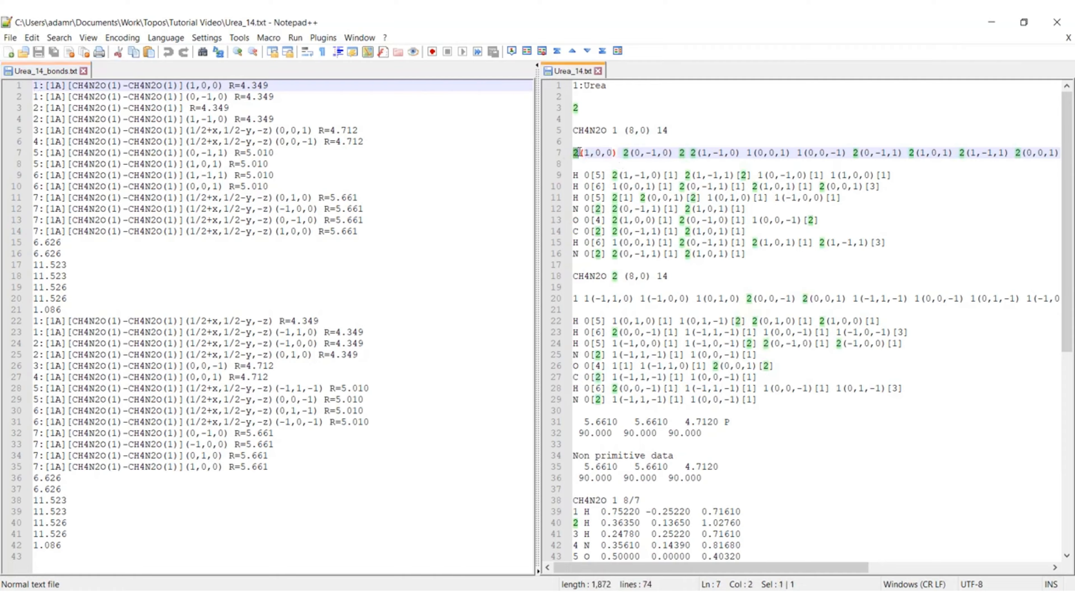
key("shift+Right")
key("shift+Right")
key("shift+Right")
key("shift+Right")
key("shift+Right")
key("shift+Right")
left_click(583, 154)
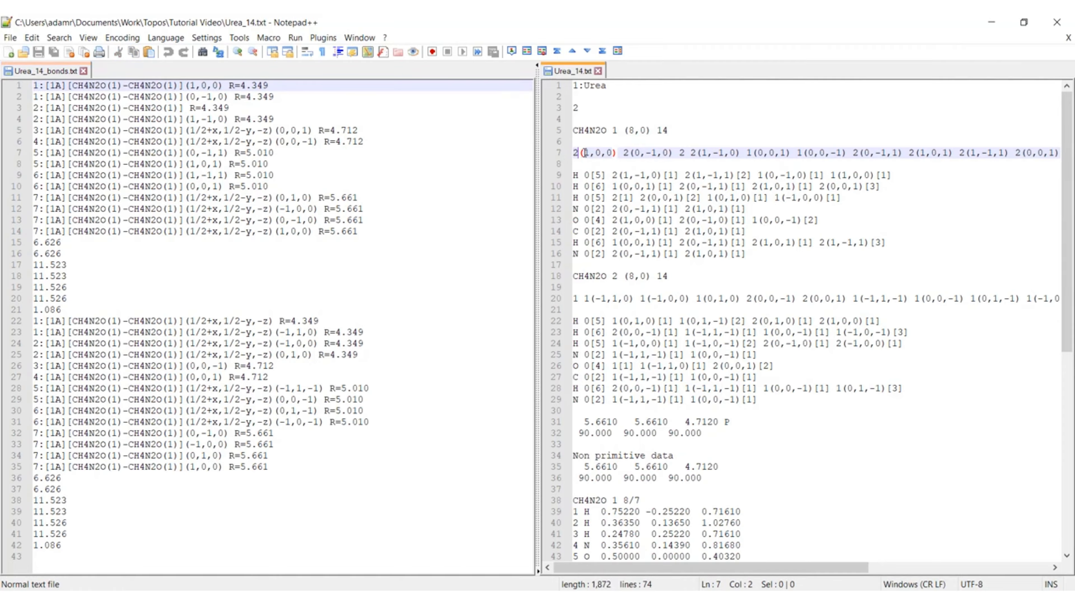
key("shift+Right")
left_click(590, 153)
double_click(587, 153)
left_click(589, 153)
Step: Compare the following neighbours on line 7 of Urea_14.txt with the contacts on lines 1 to 14 of Urea_14_bonds.txt
left_click_drag(623, 152, 737, 152)
double_click(693, 153)
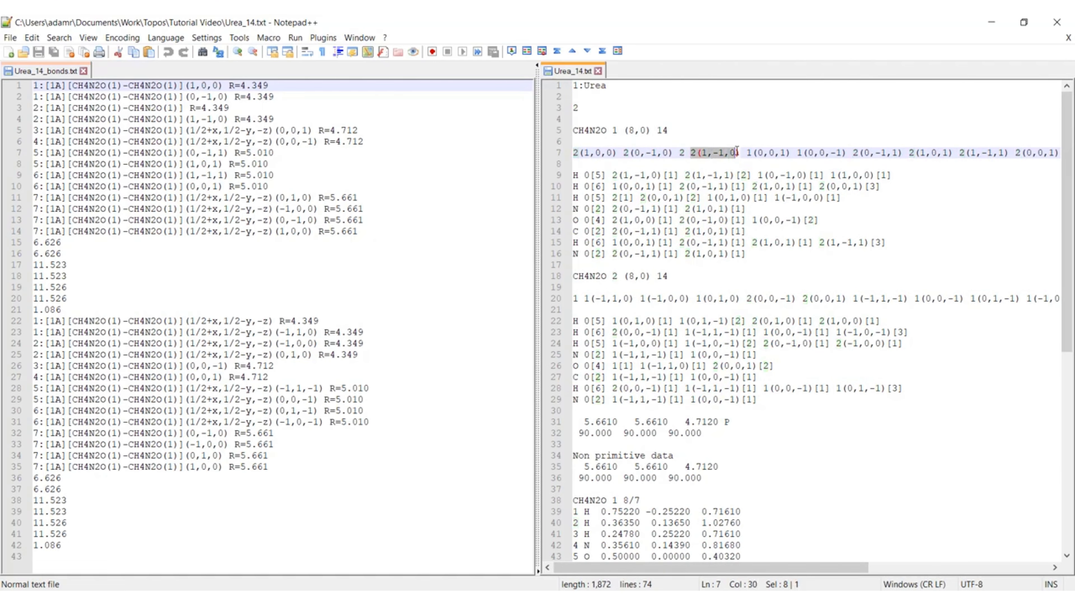
left_click(776, 153)
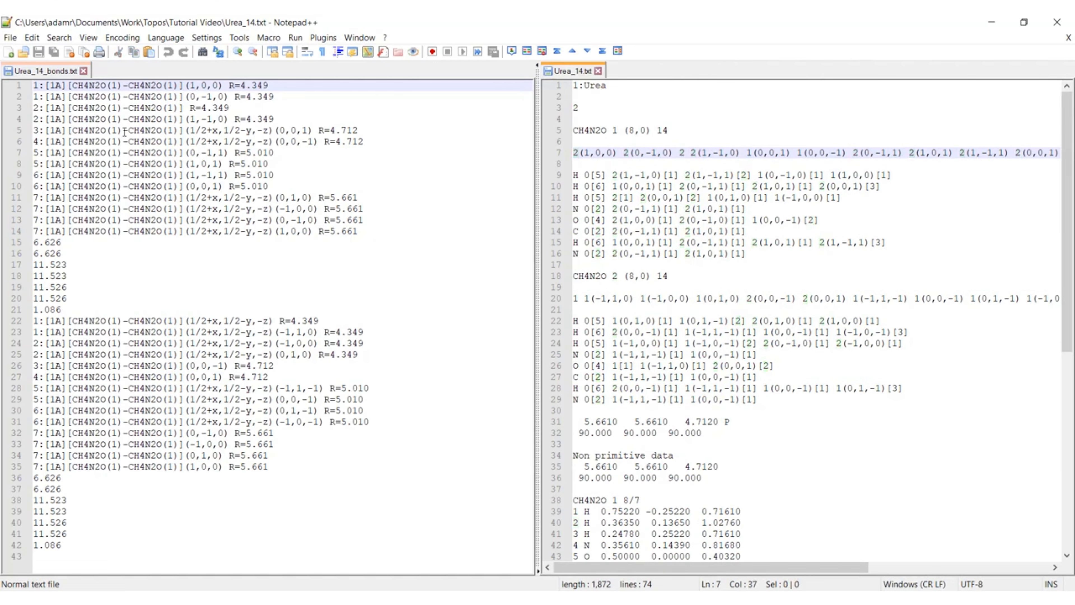
left_click_drag(38, 89, 359, 230)
Step: Highlight the block of plain numbers on lines 15 to 21 of Urea_14_bonds.txt to inspect it
left_click(62, 242)
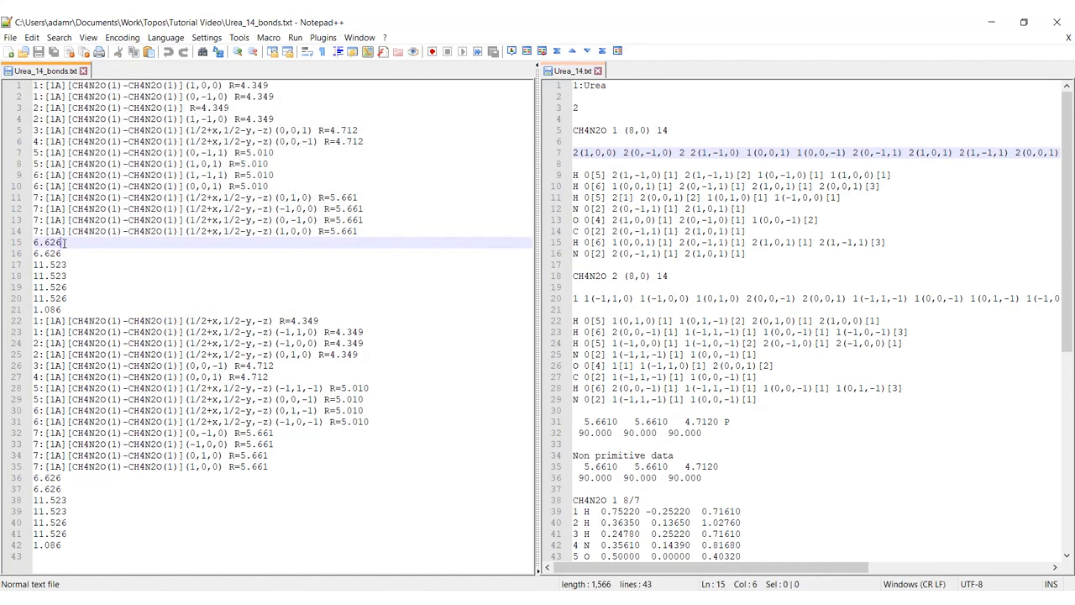
left_click_drag(76, 307, 23, 244)
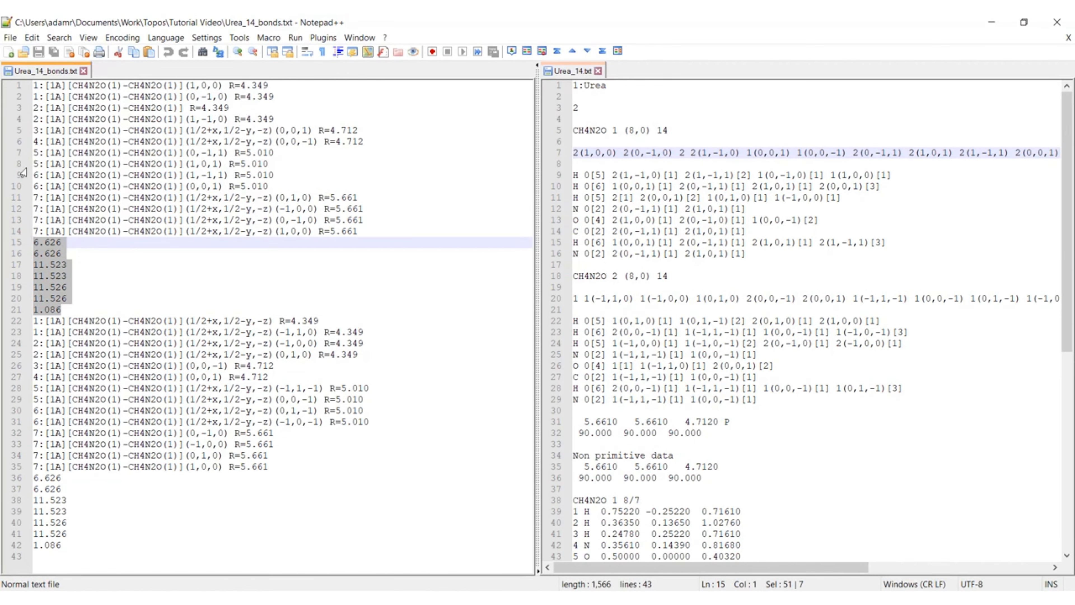
left_click(68, 253)
left_click(28, 243)
left_click(28, 254)
left_click(27, 265)
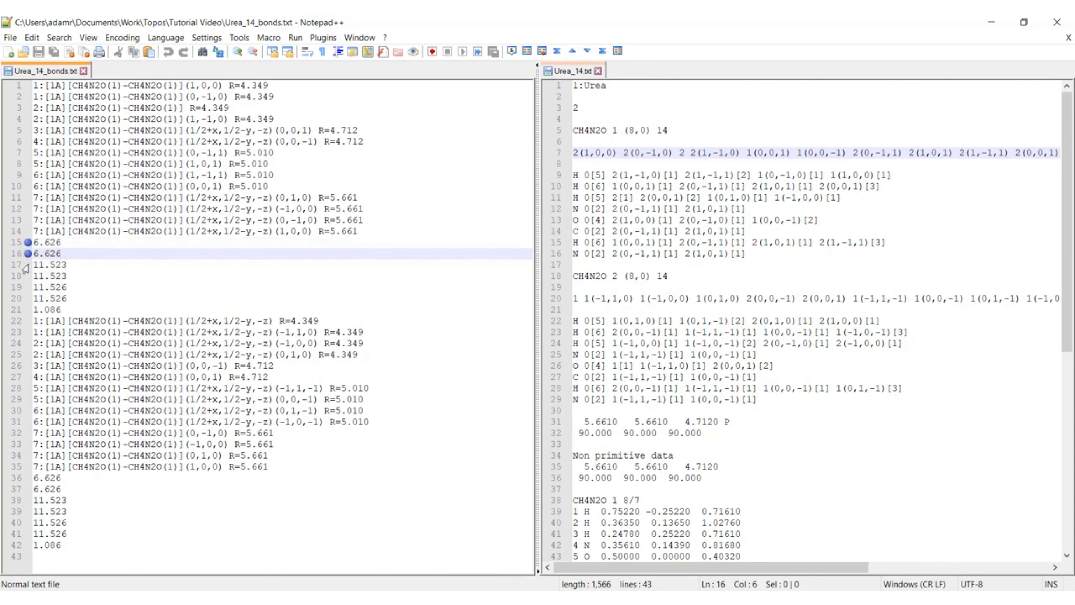
left_click(28, 276)
left_click(28, 287)
left_click(28, 298)
left_click(27, 310)
left_click(28, 242)
left_click(27, 253)
left_click(28, 264)
left_click(27, 276)
left_click(28, 287)
left_click(27, 298)
left_click(28, 309)
Step: Examine the seven numeric values that follow the first molecule's contacts on lines 15 to 21 of Urea_14_bonds.txt
left_click_drag(71, 313, 33, 242)
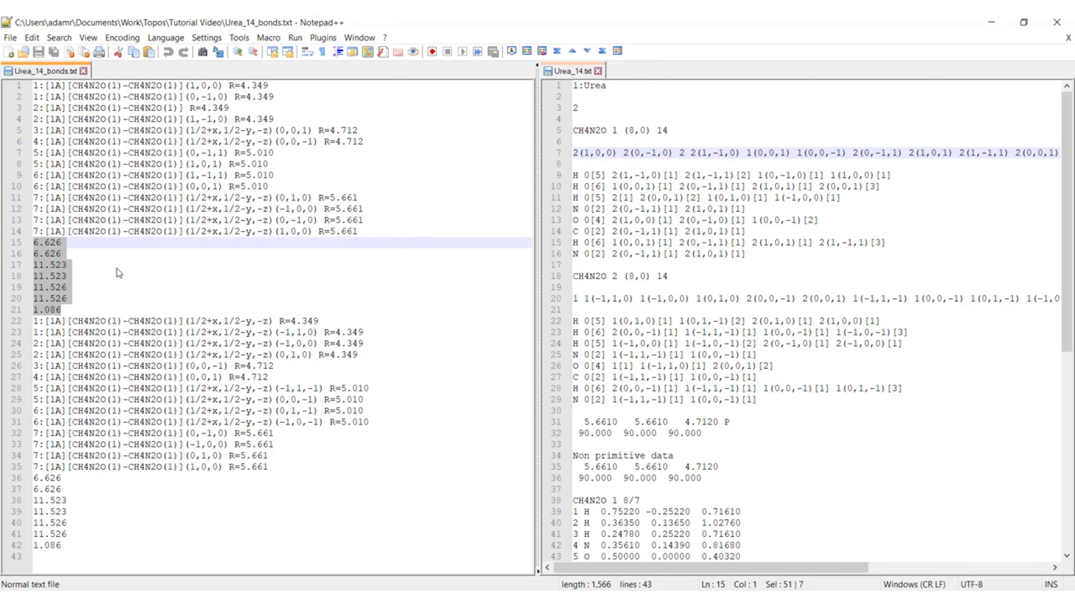
left_click(49, 243)
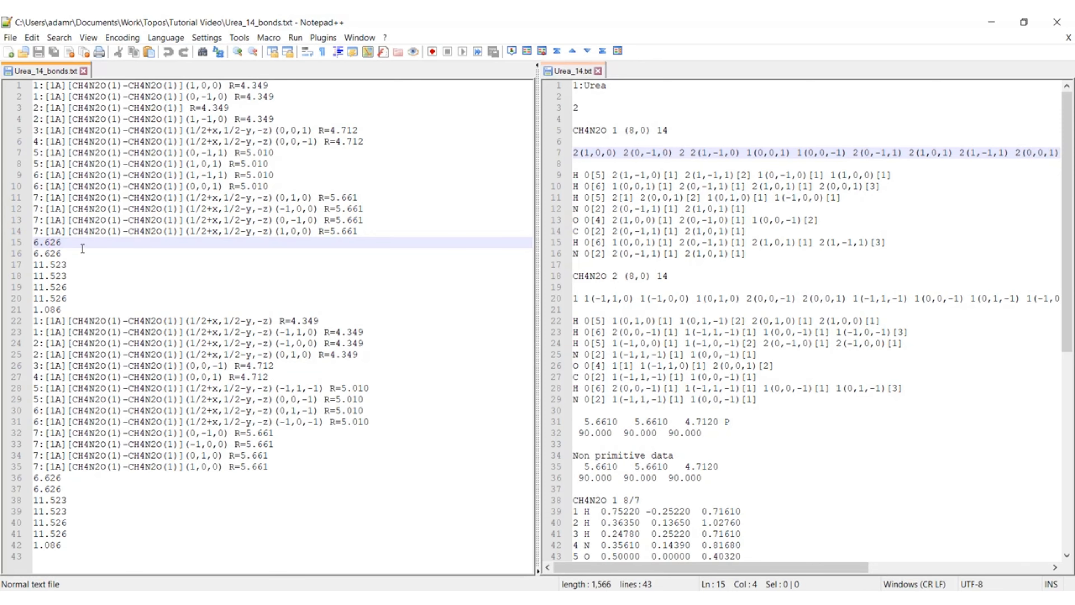
left_click(28, 243)
left_click(28, 243)
left_click_drag(64, 310, 71, 239)
left_click(76, 309)
left_click(34, 244)
left_click(70, 276)
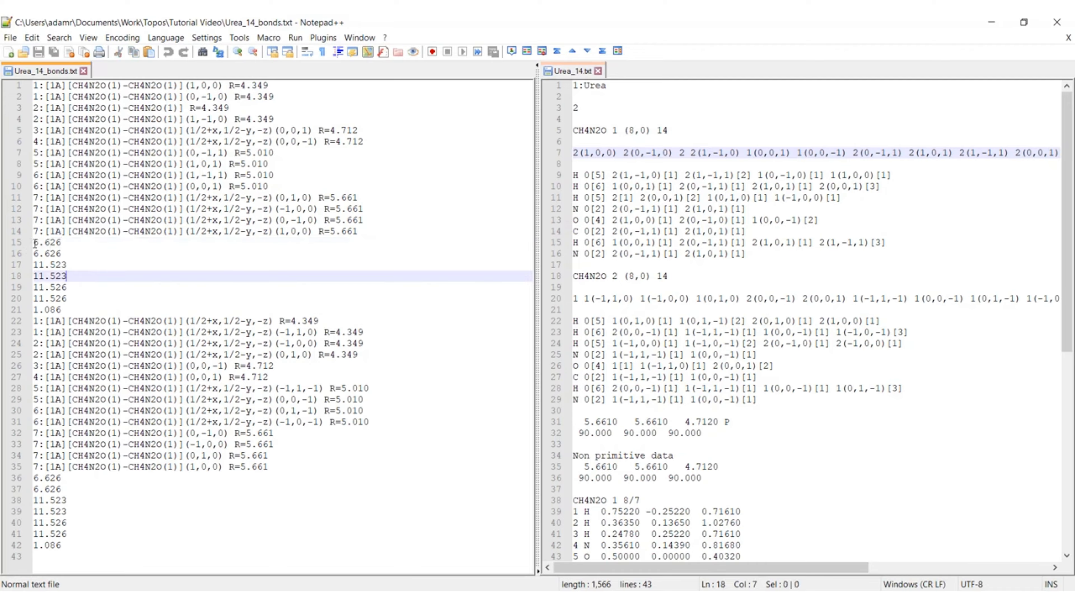
Step: Inspect the pair of values on lines 15 and 16 of Urea_14_bonds.txt
left_click_drag(34, 242, 67, 240)
left_click(64, 253)
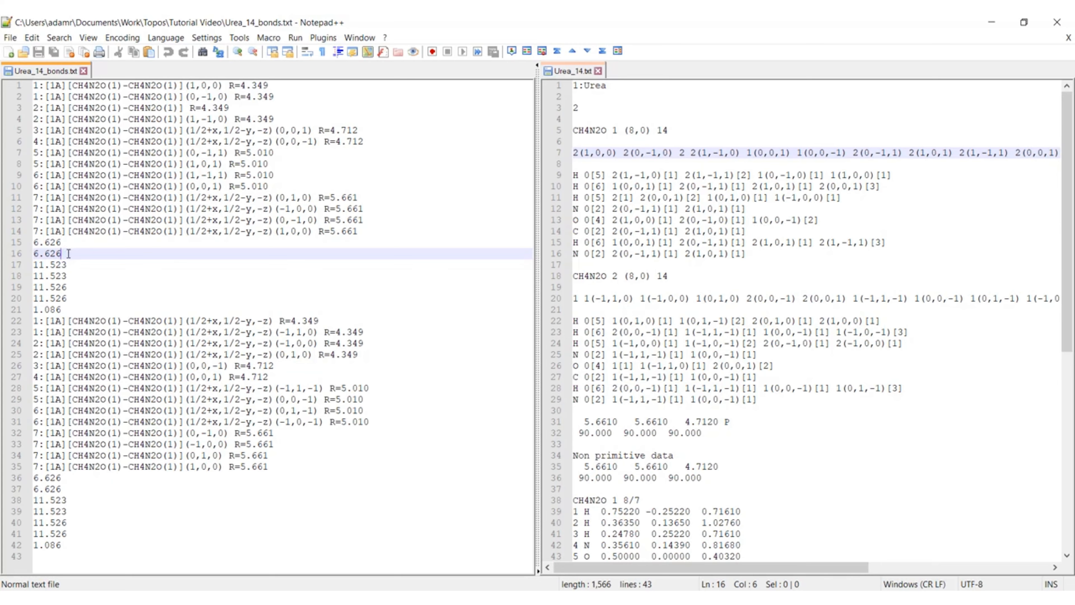
left_click(34, 242)
left_click_drag(34, 242, 70, 252)
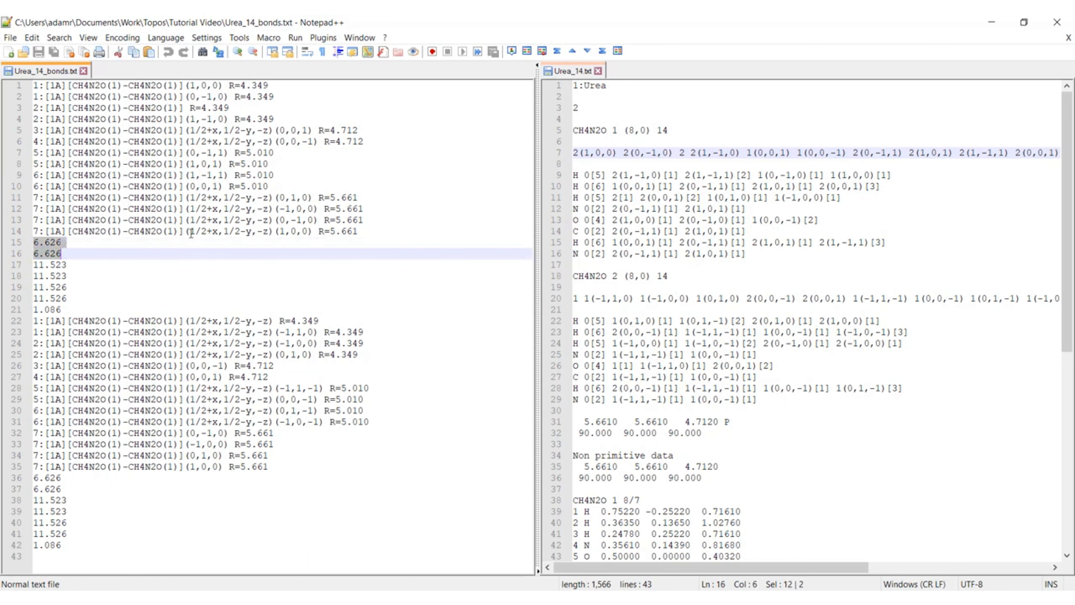
left_click(136, 278)
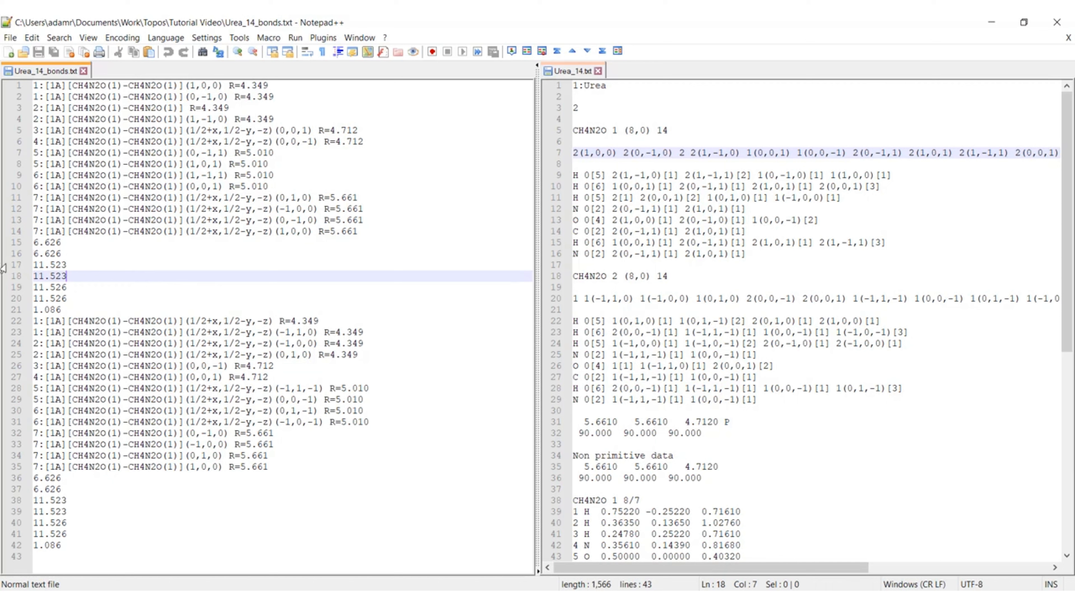
Step: Compare the first molecule's block and its values on lines 15 to 21 with the second molecule's values on lines 36 to 42
left_click_drag(34, 245, 64, 307)
left_click(123, 307)
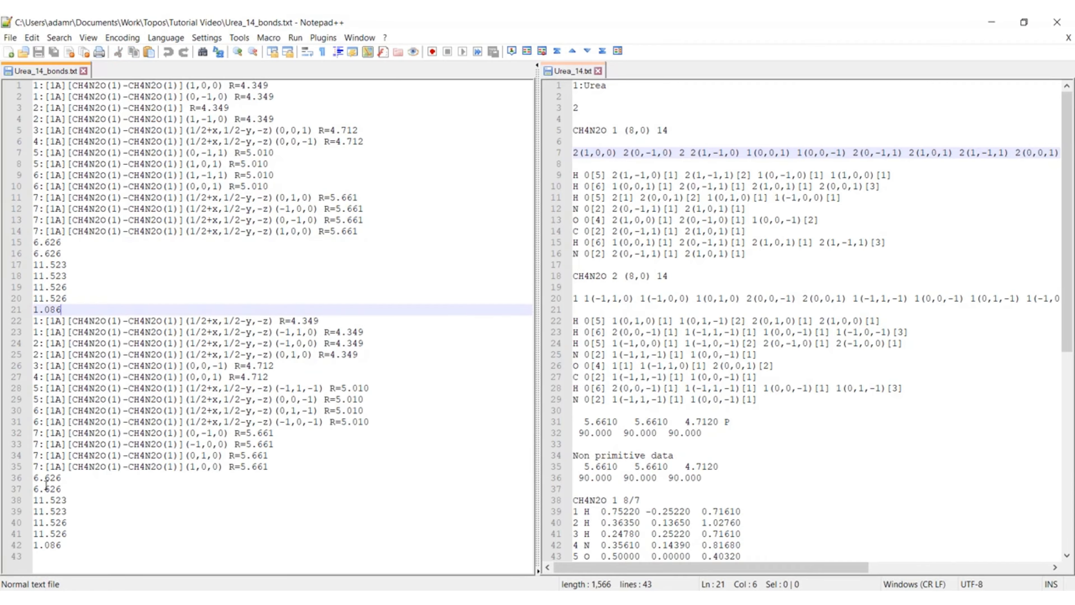
left_click_drag(34, 478, 64, 556)
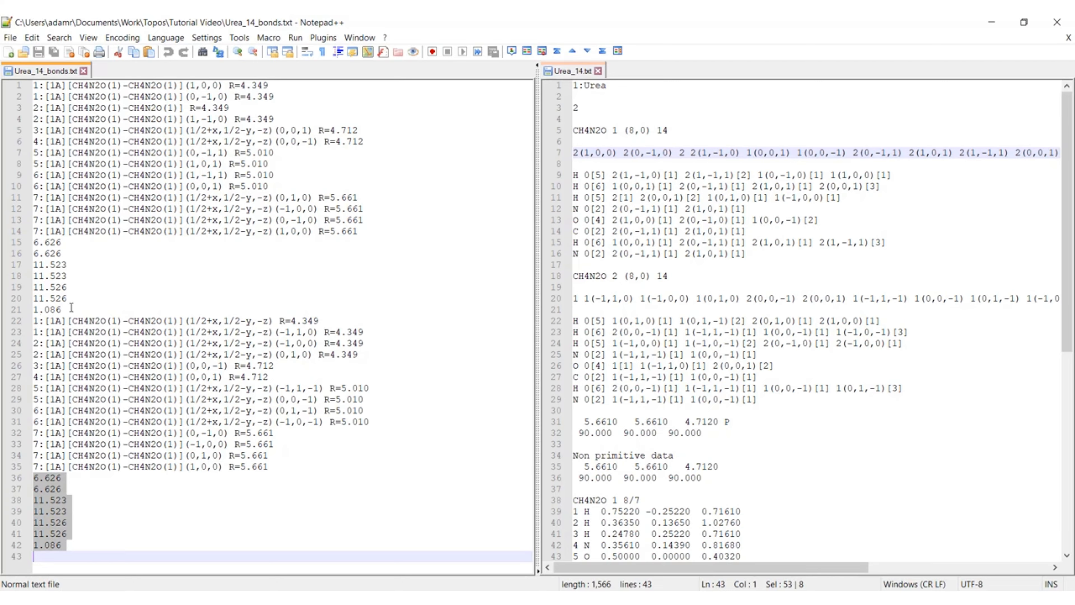
left_click_drag(72, 310, 24, 88)
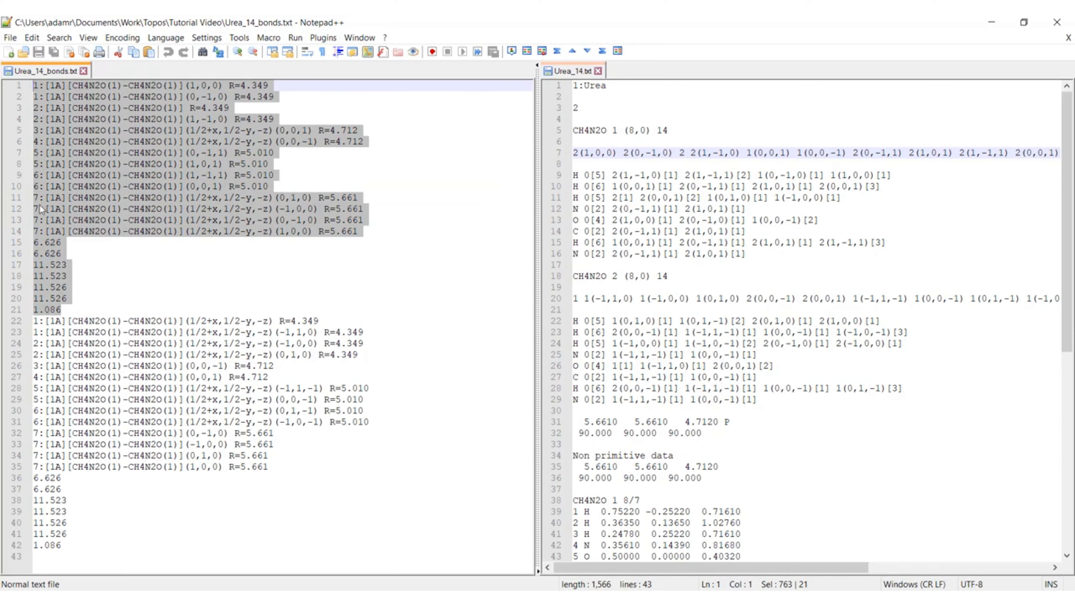
left_click(59, 220)
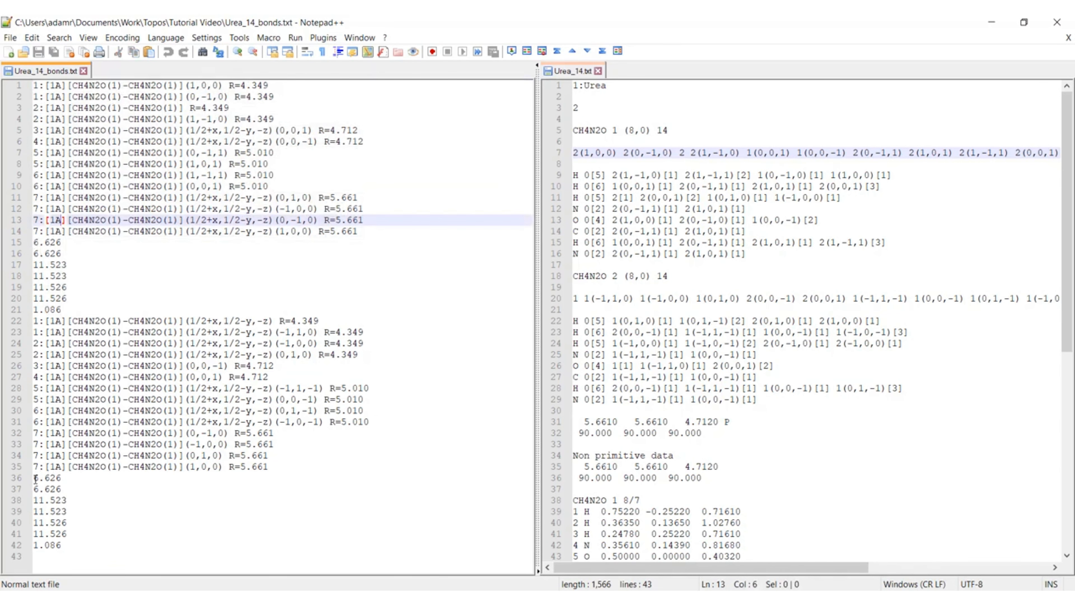
left_click_drag(35, 478, 68, 547)
left_click(68, 546)
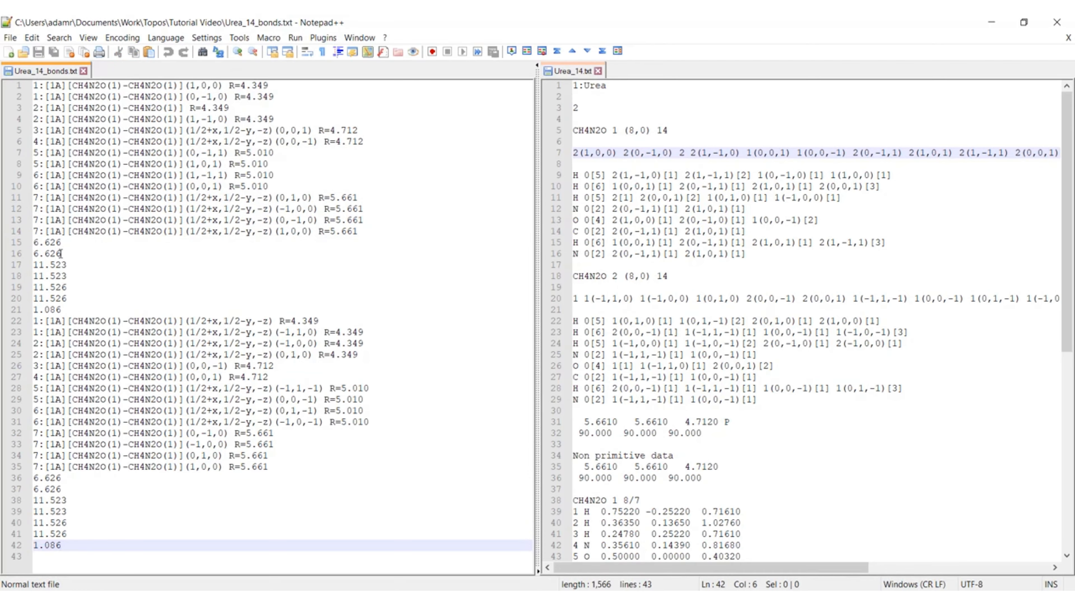
Step: Compare the first value of each molecule's numeric block, on lines 15 and 36 of Urea_14_bonds.txt
left_click_drag(61, 244, 10, 243)
left_click_drag(62, 480, 32, 479)
left_click(88, 488)
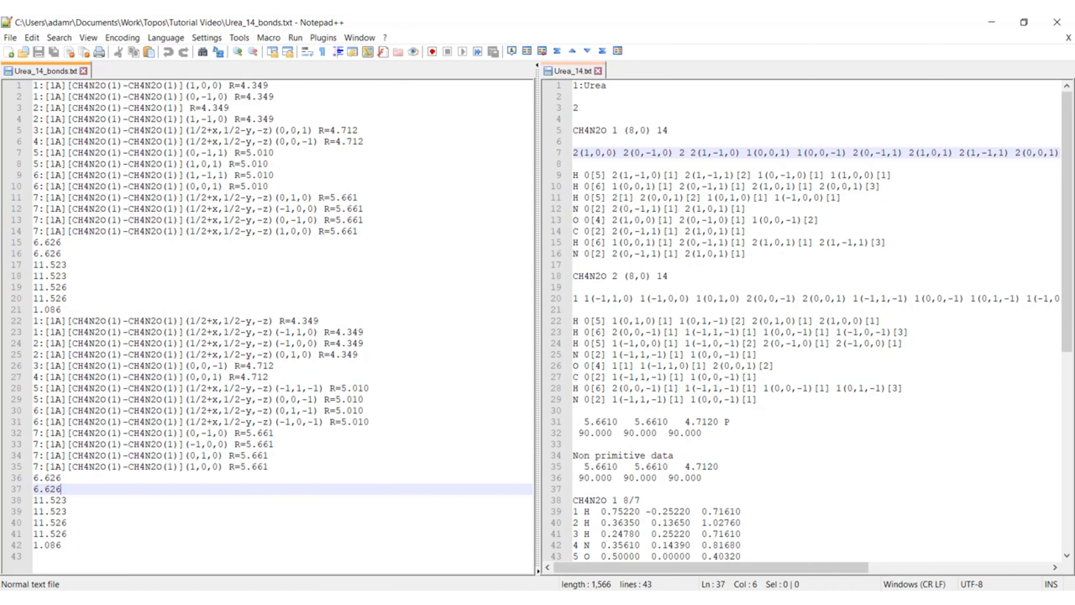
Step: Switch back to ToposPro with the Tutorial_c database
key("alt+Tab")
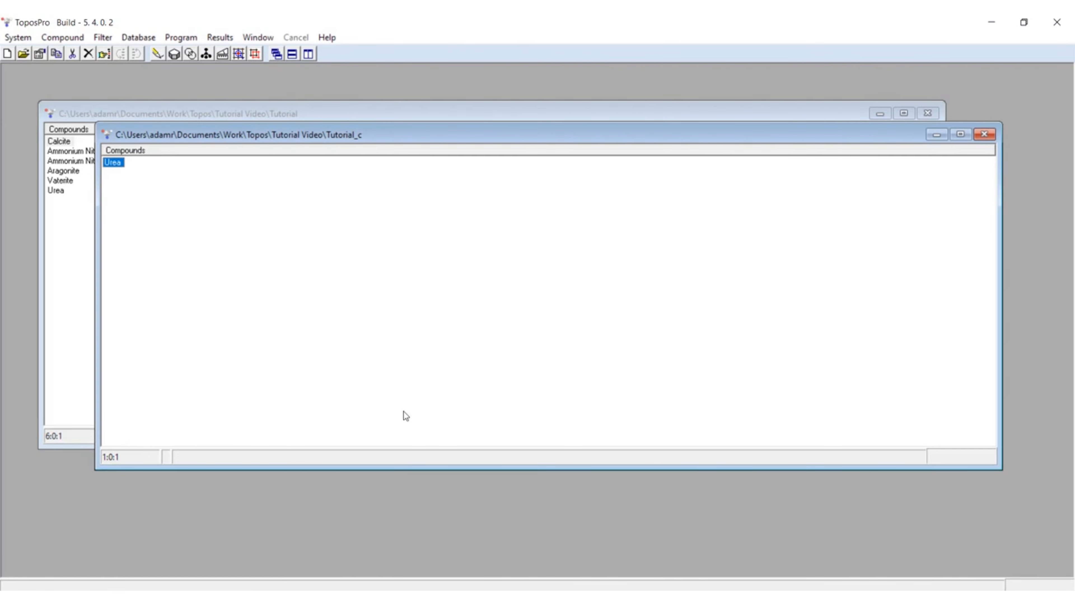